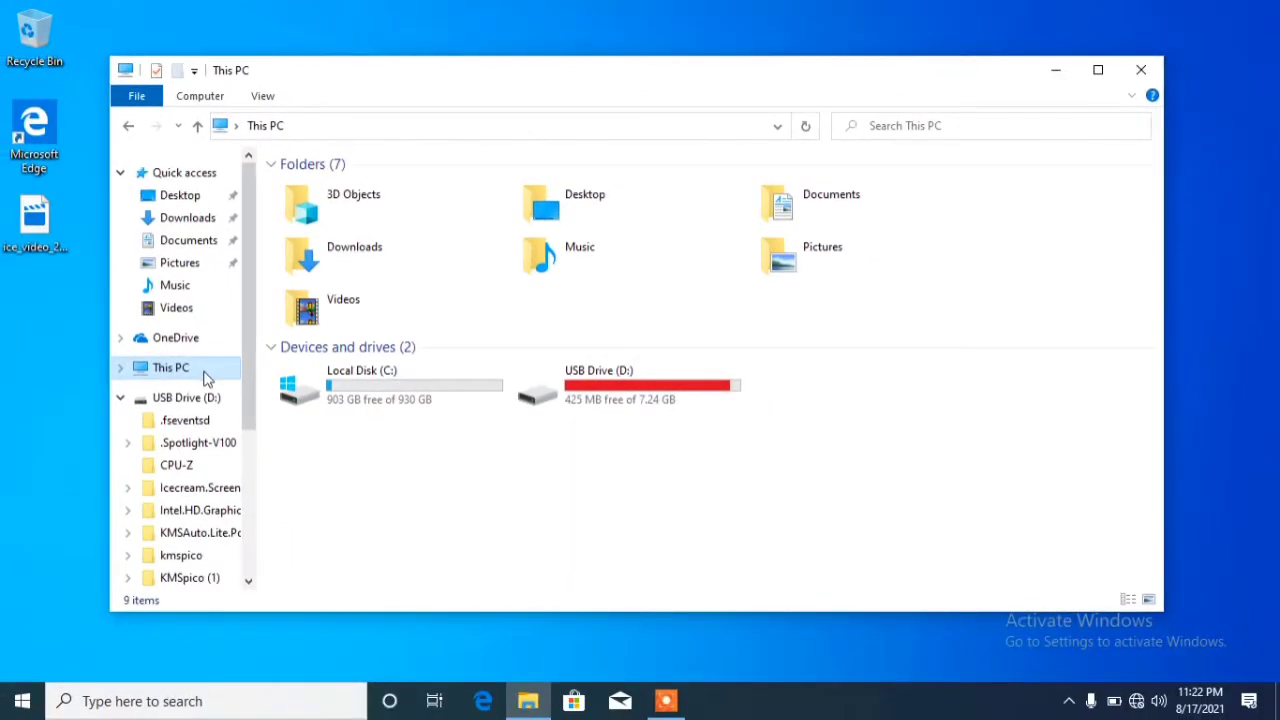
Step: Open Computer Management for This PC and show Disk Management
right_click(204, 376)
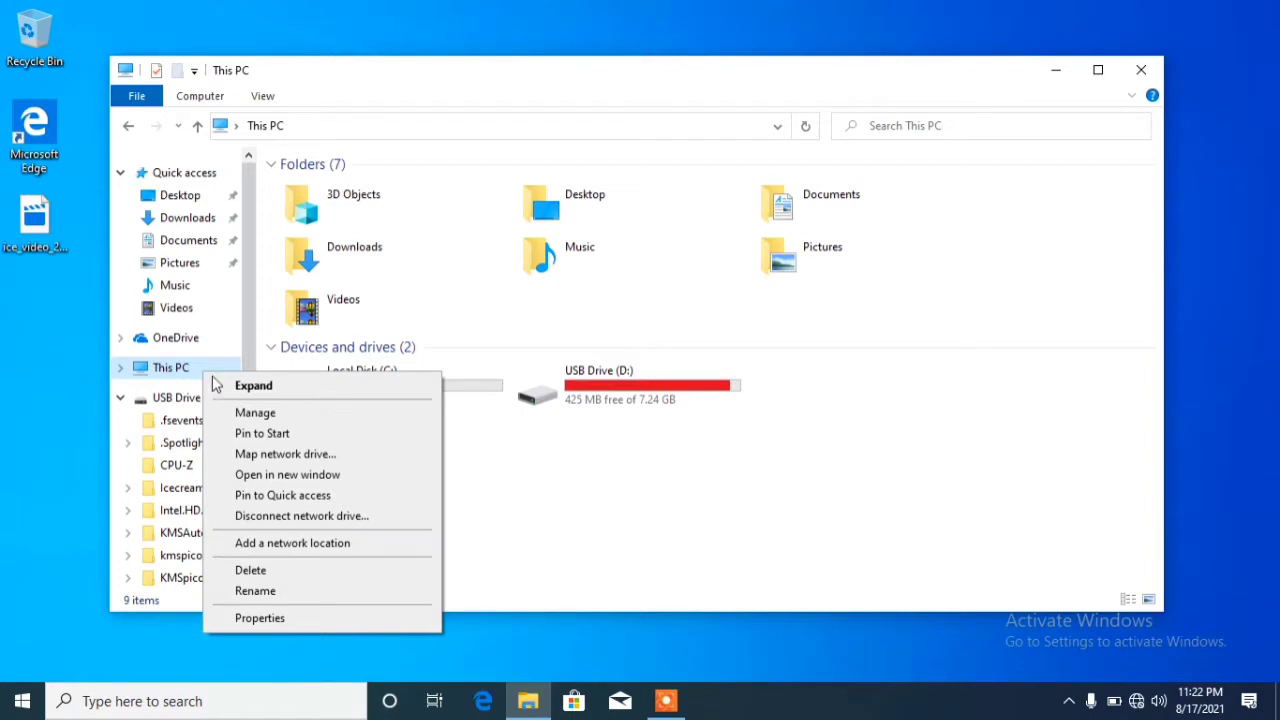
click(256, 414)
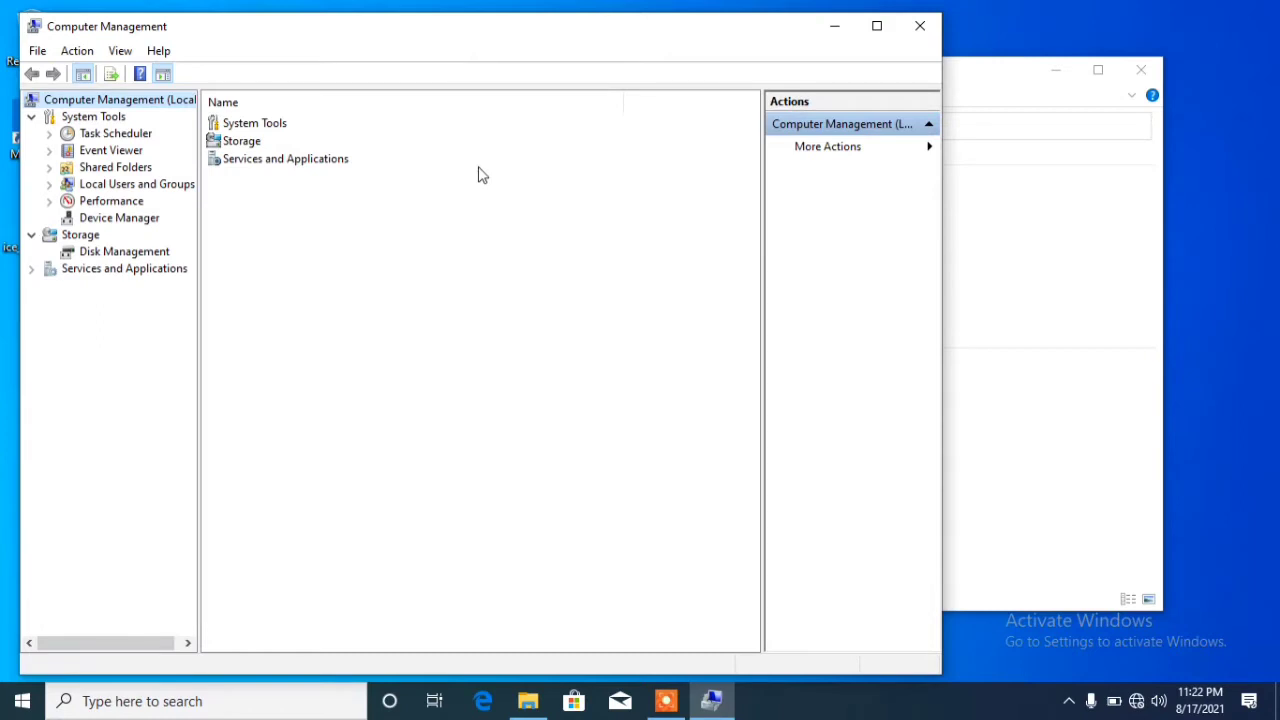
click(130, 252)
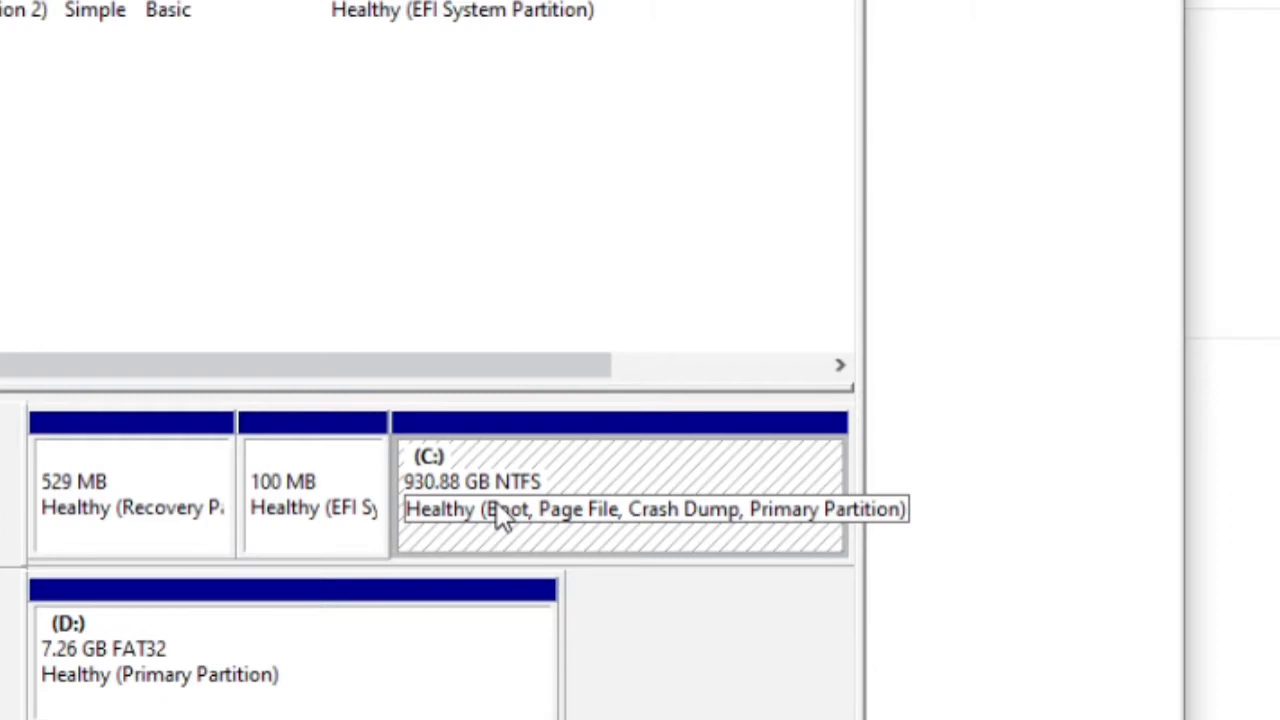
Step: Shrink the C: volume on Disk 0 by 500000 MB
right_click(503, 517)
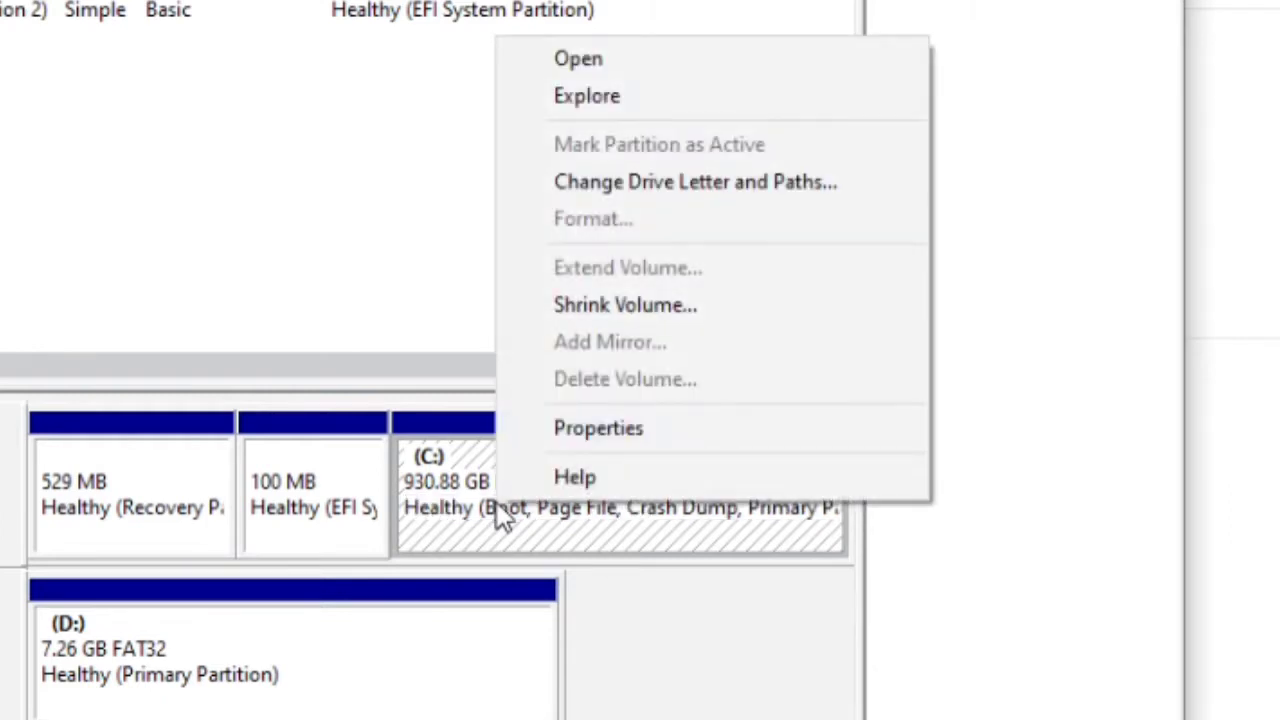
click(601, 304)
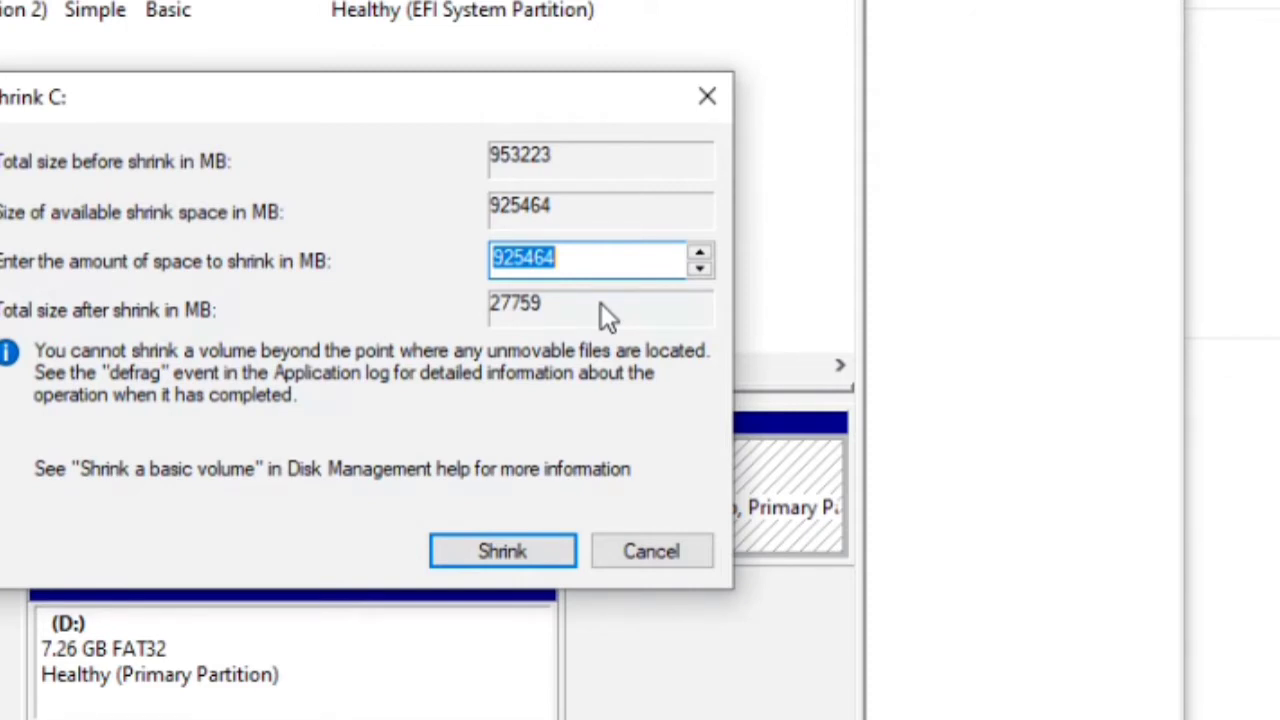
key(BackSpace)
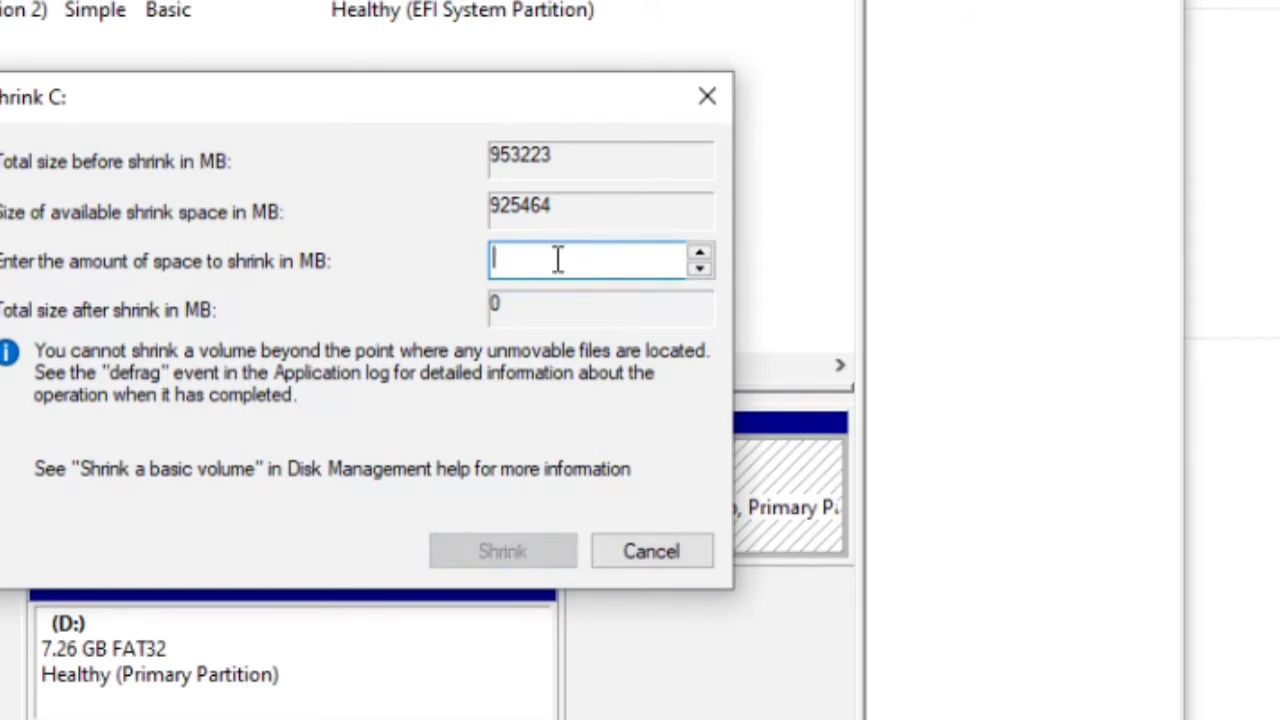
text(50)
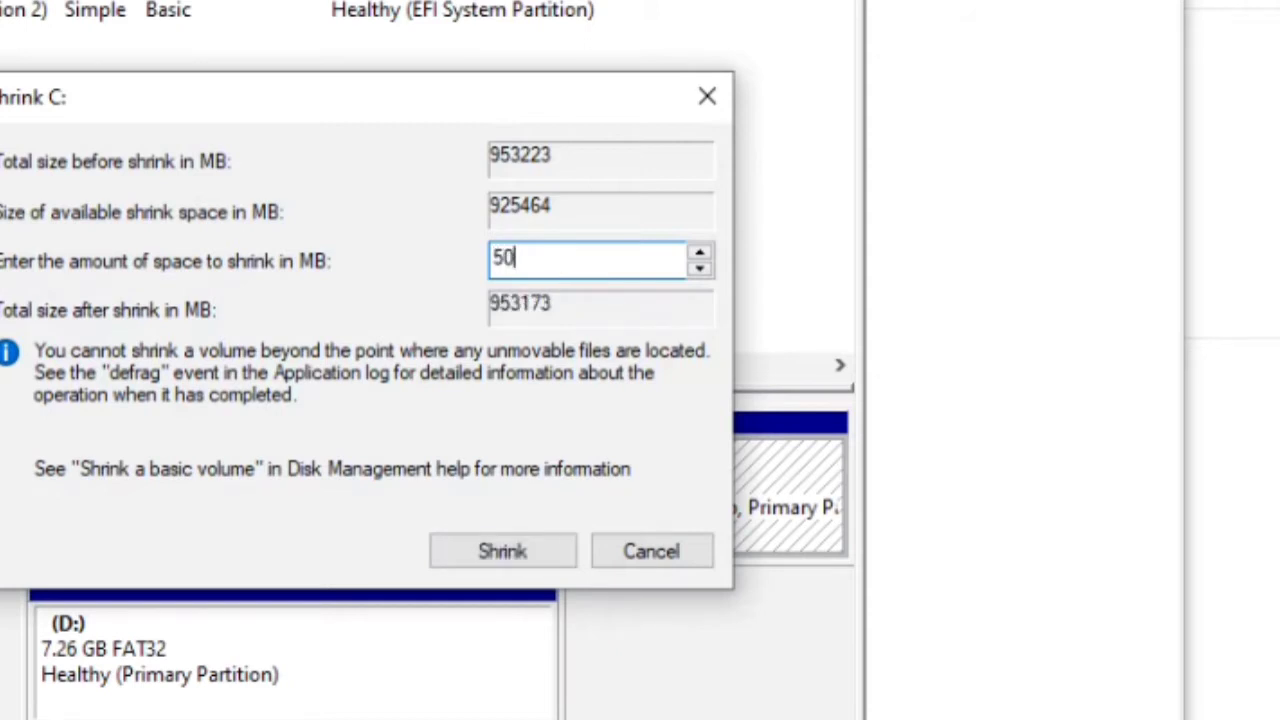
text(000)
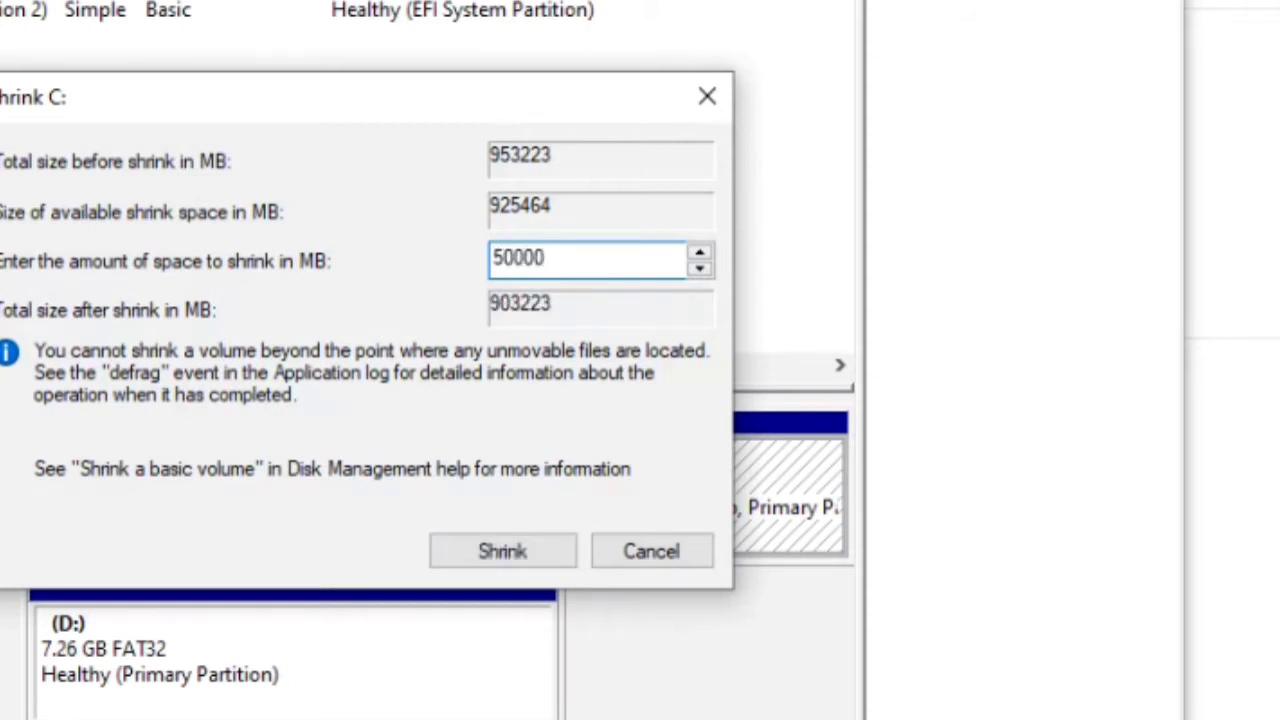
text(0)
key(BackSpace)
text(0)
click(497, 551)
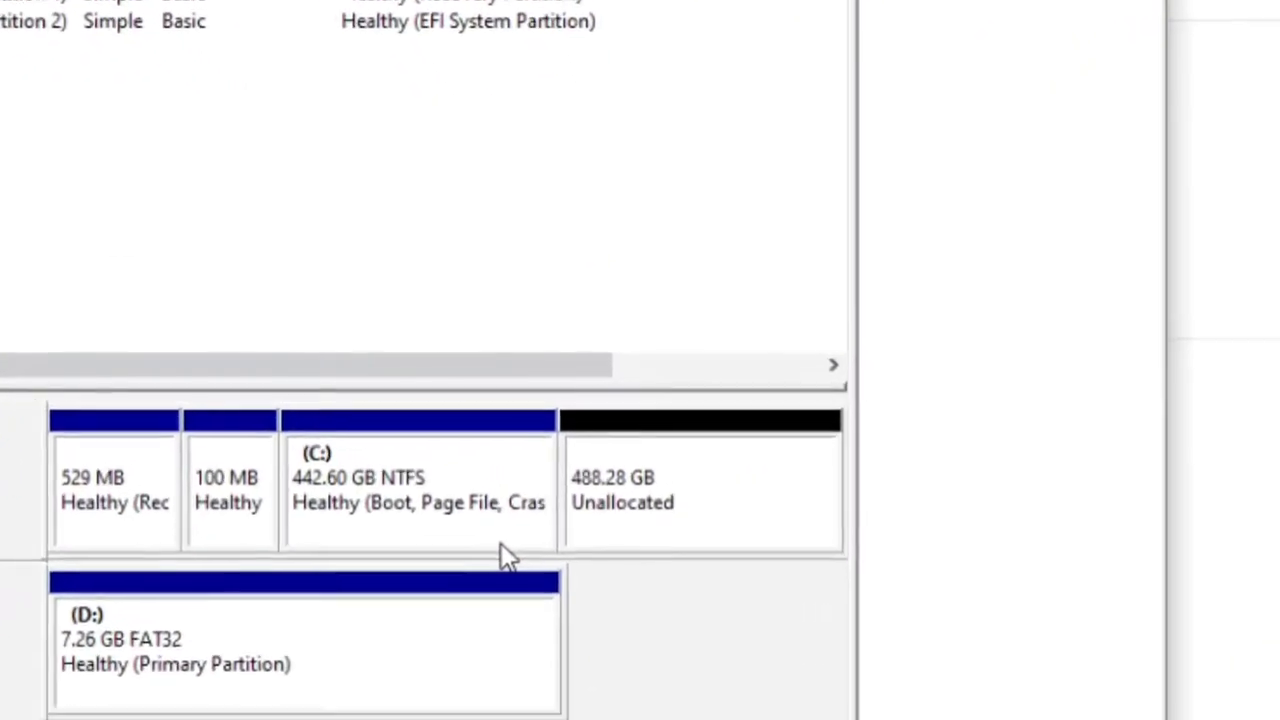
Step: Start a new simple volume in Disk 0's unallocated space, using the full 499999 MB and drive letter E
right_click(687, 495)
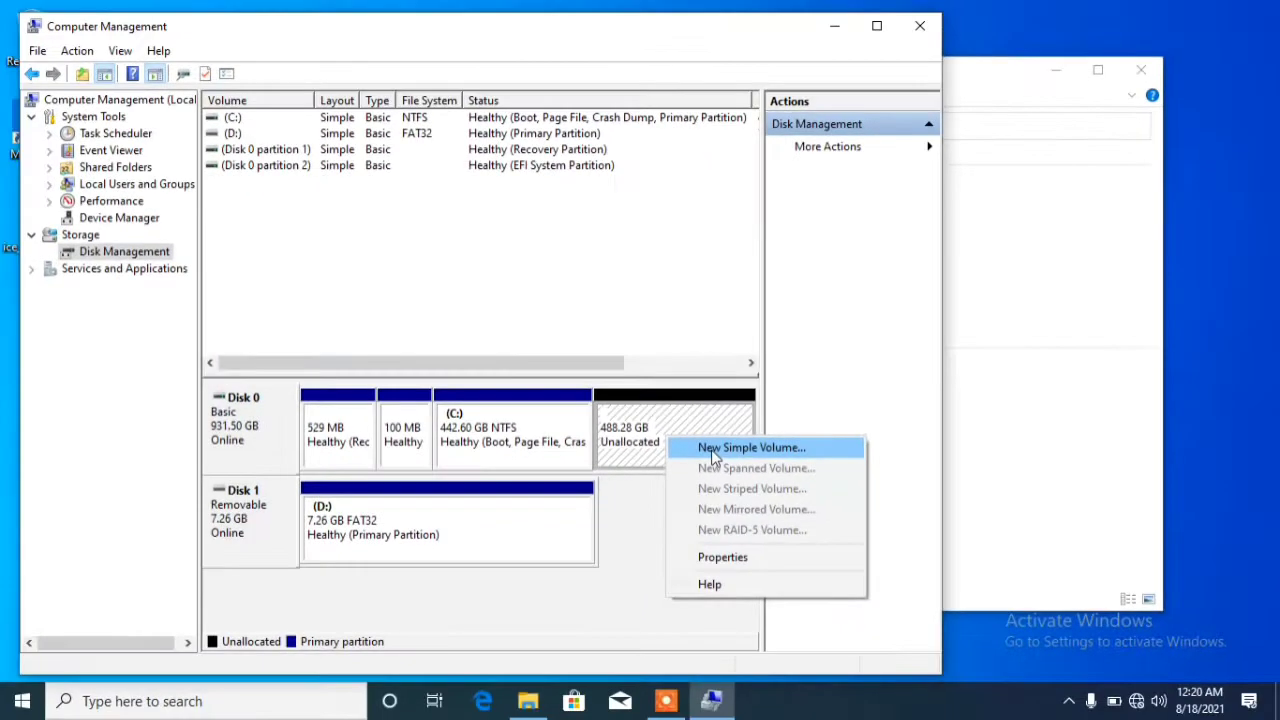
click(714, 452)
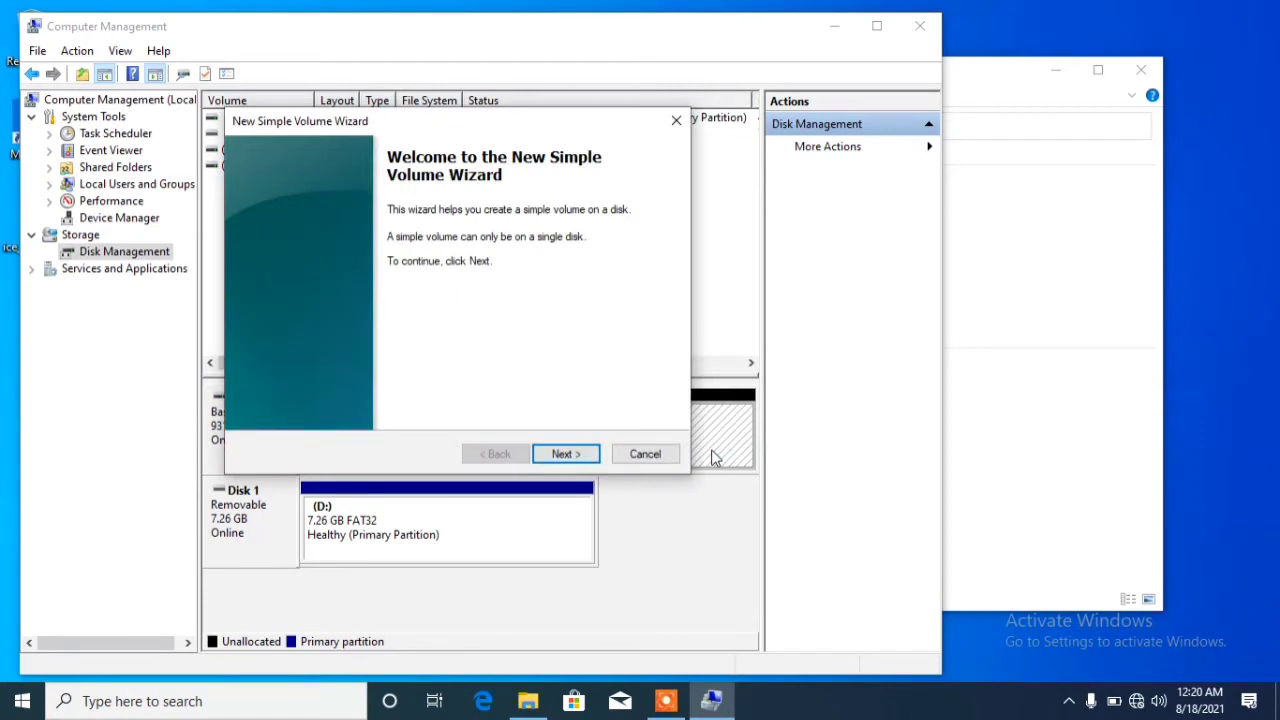
click(565, 454)
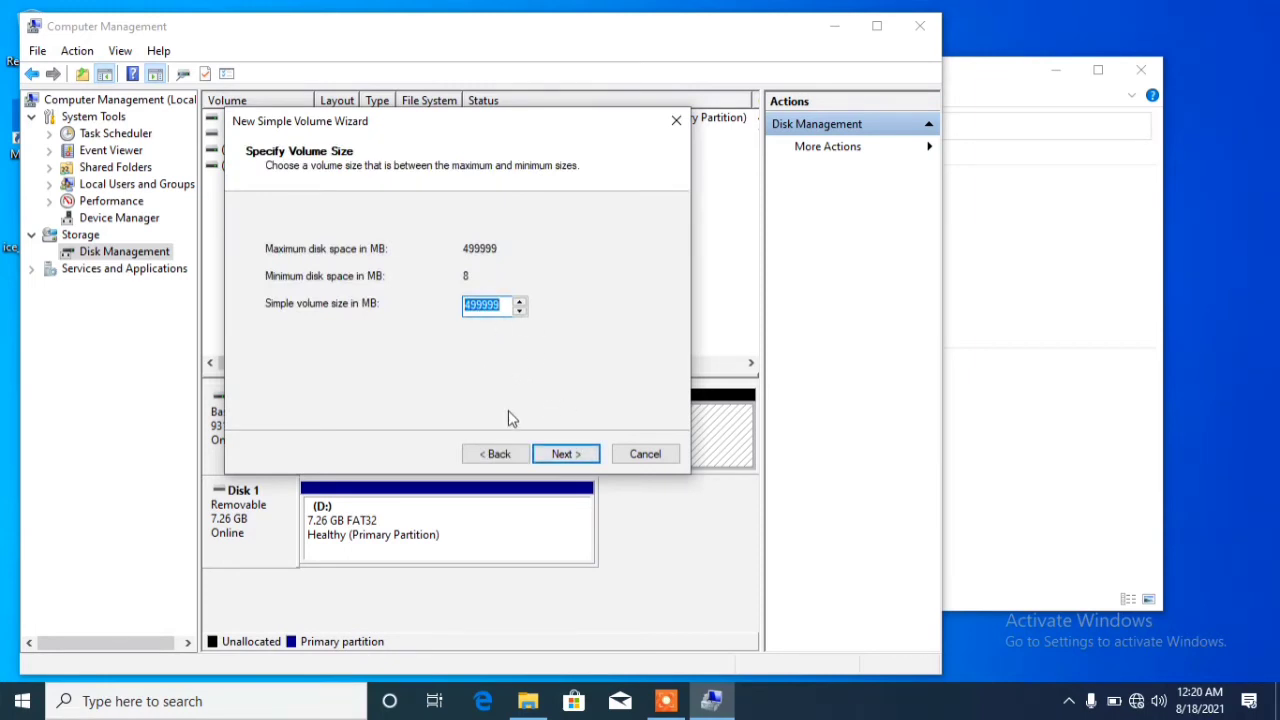
click(565, 455)
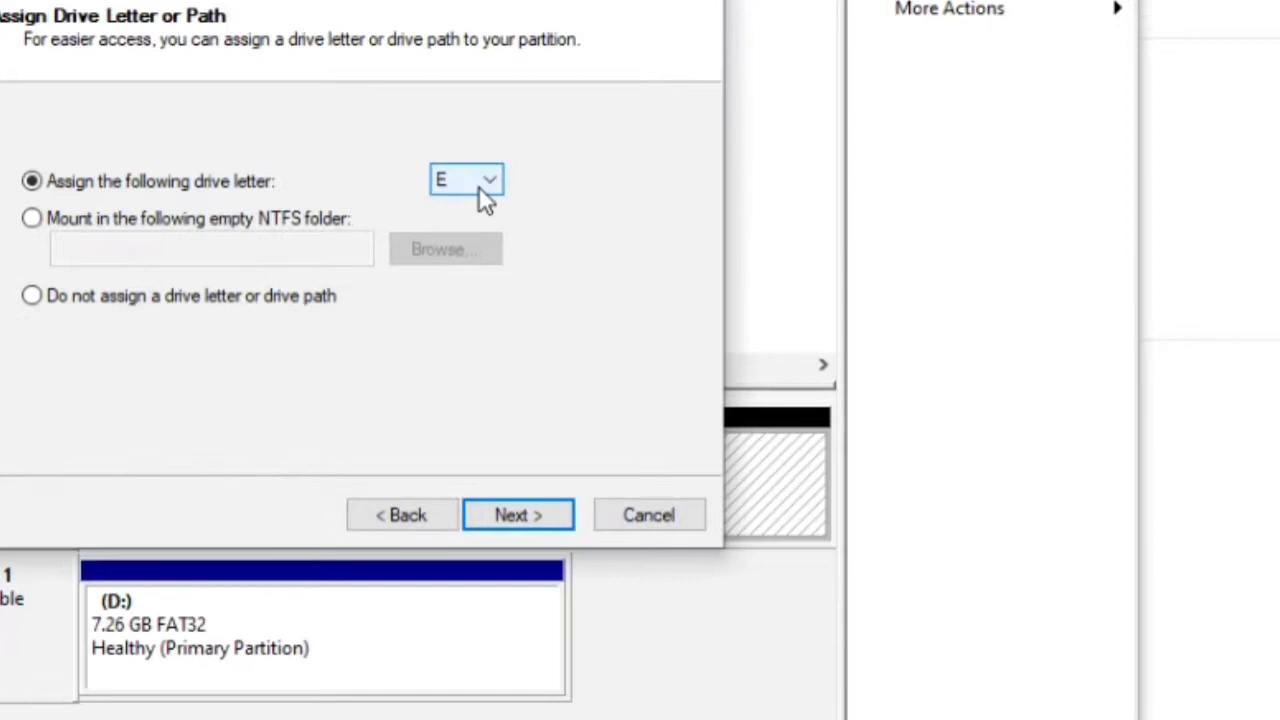
click(480, 186)
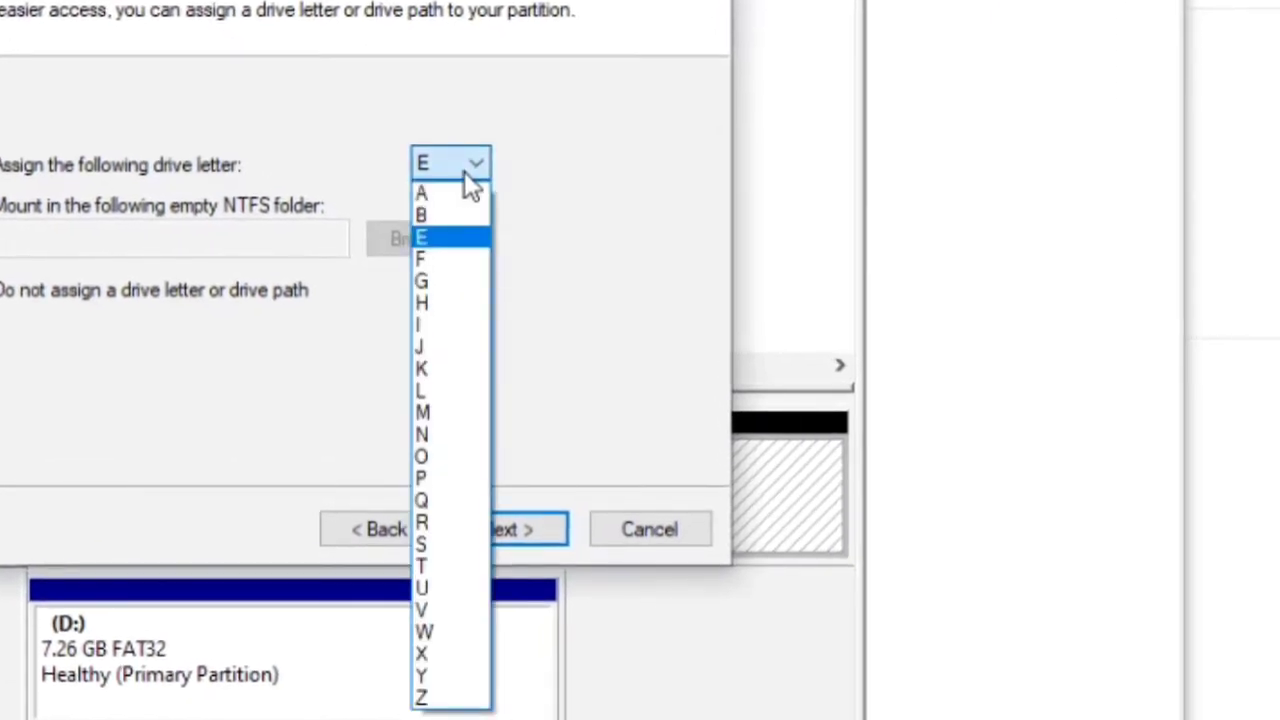
click(464, 171)
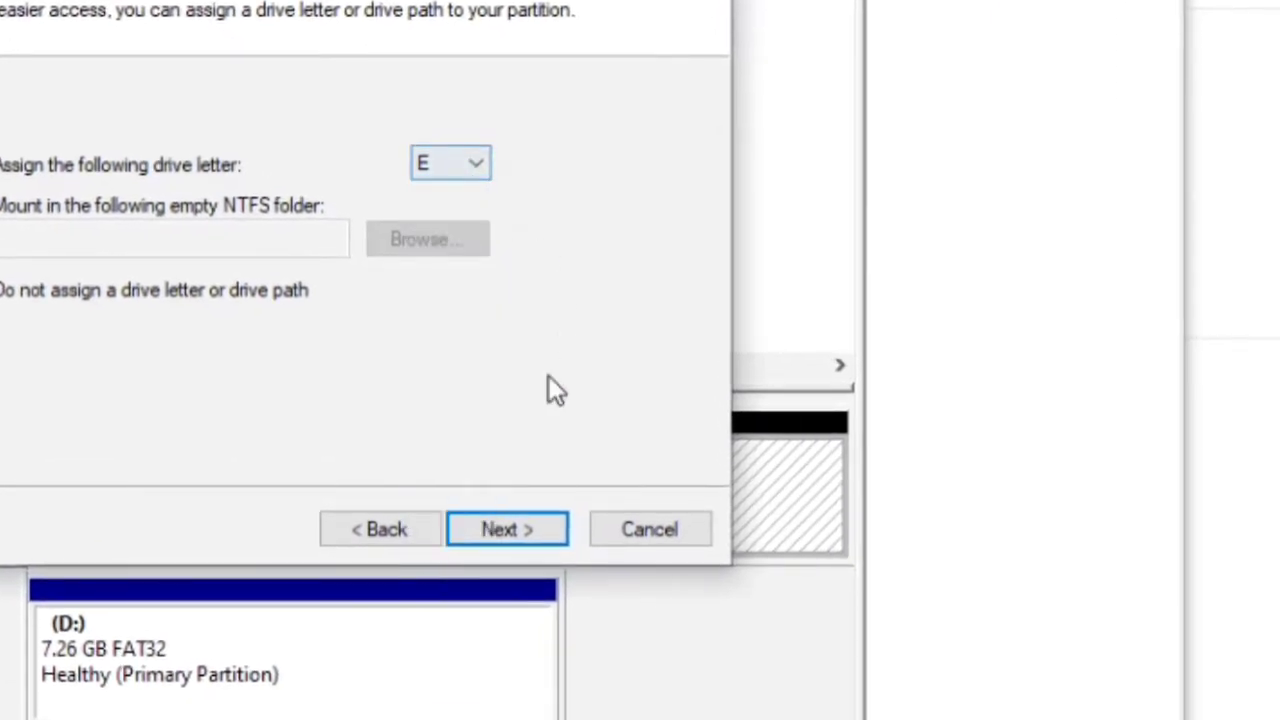
click(536, 524)
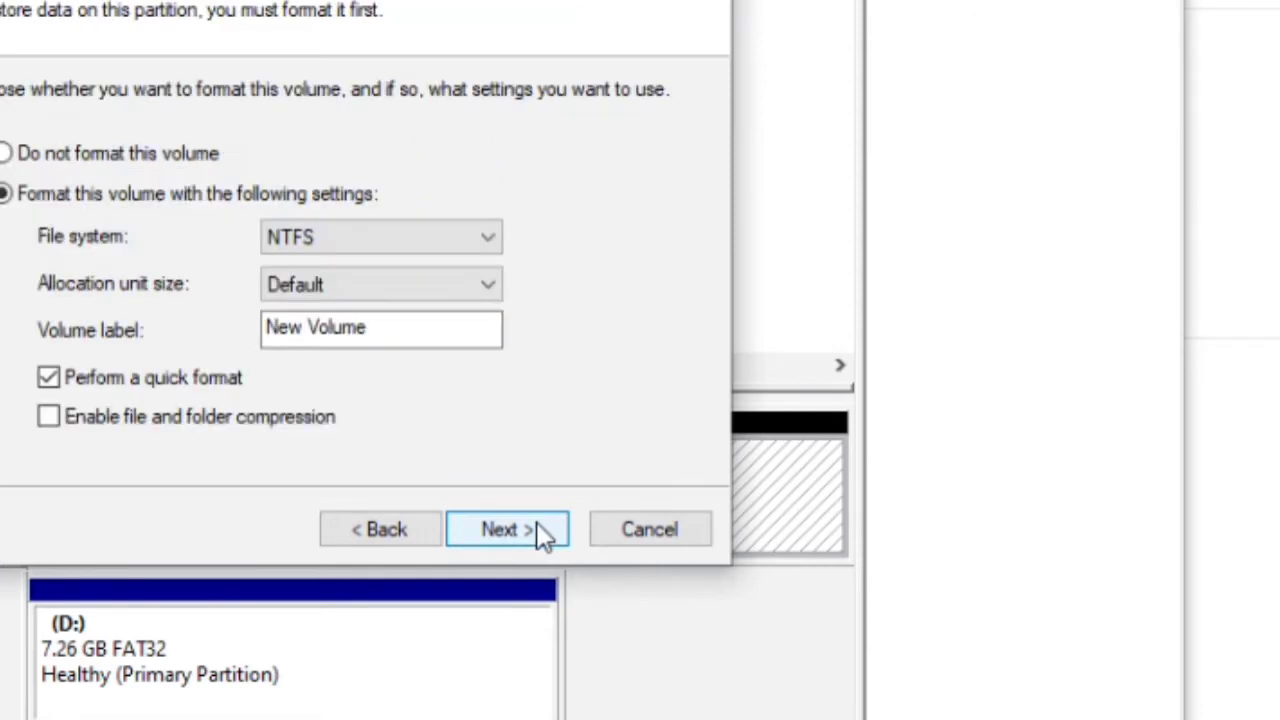
Step: Label the new volume backup and create it with an NTFS quick format and default allocation unit size
click(378, 328)
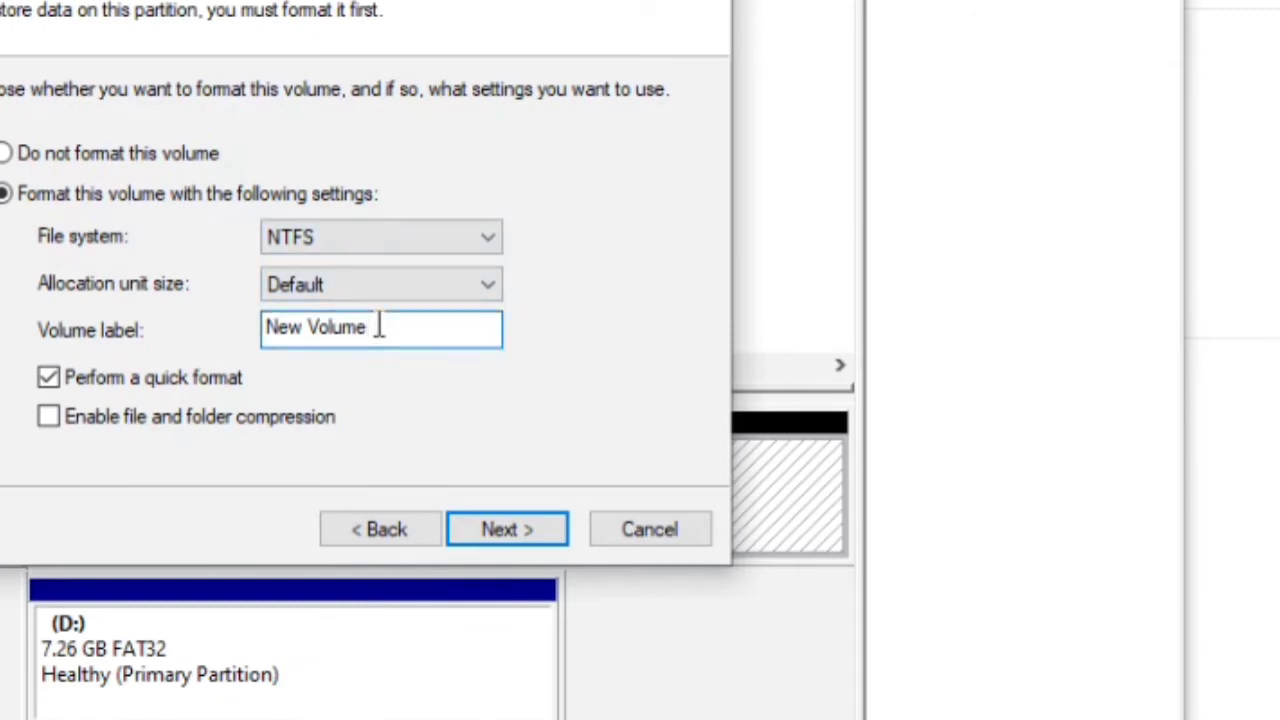
key(BackSpace)
key(BackSpace)
key(BackSpace)
key(BackSpace)
key(BackSpace)
key(BackSpace)
key(BackSpace)
key(BackSpace)
key(BackSpace)
key(BackSpace)
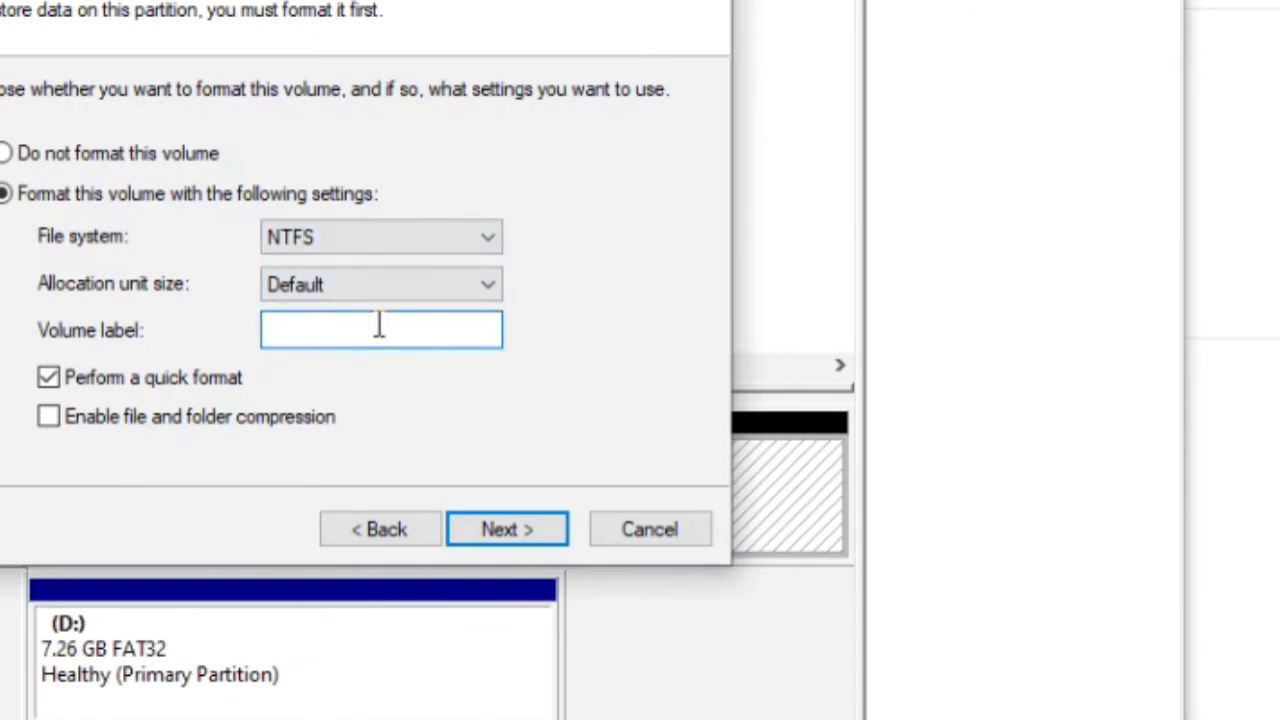
text(backup)
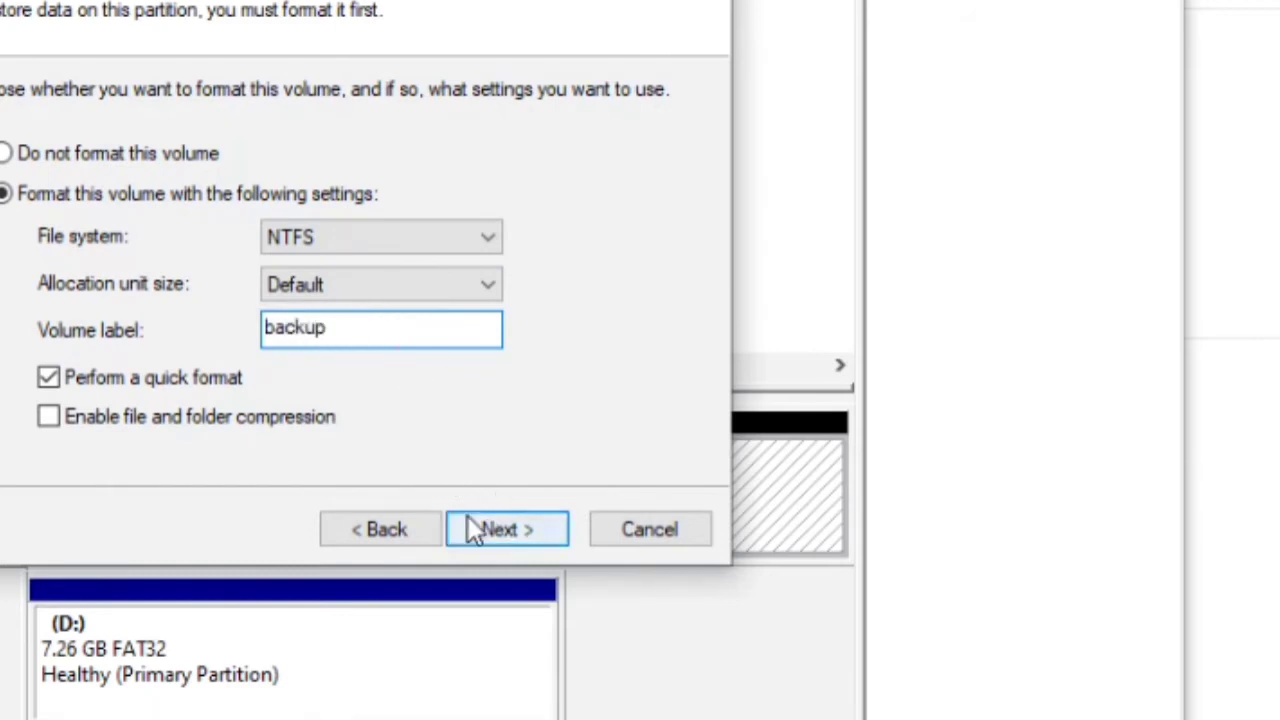
click(495, 527)
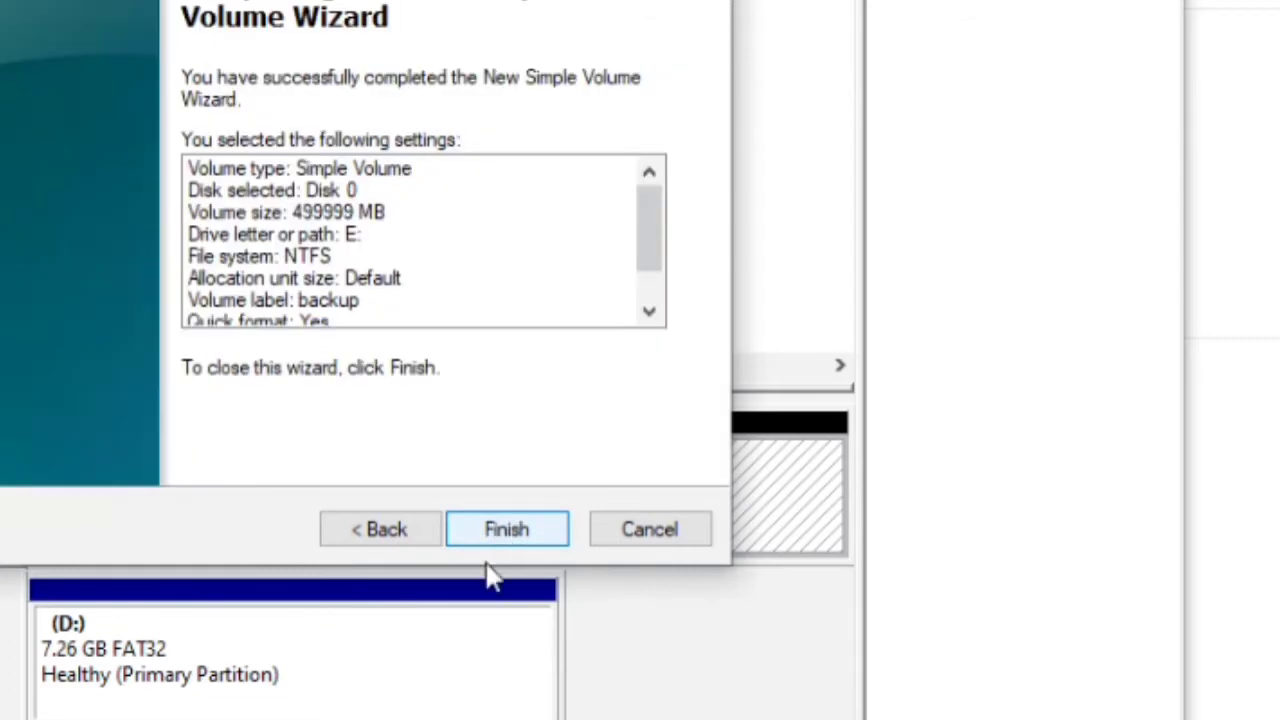
click(507, 533)
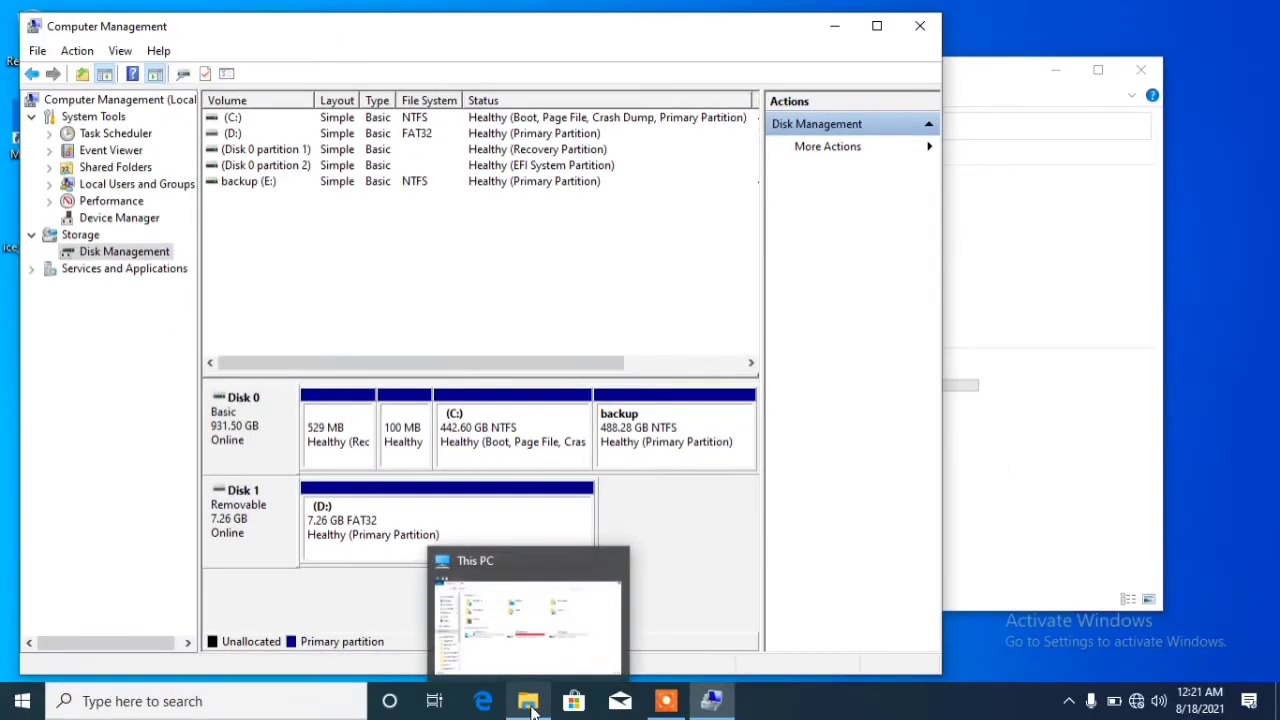
Step: Switch to the This PC window in File Explorer and check the new backup (E:) drive
click(531, 708)
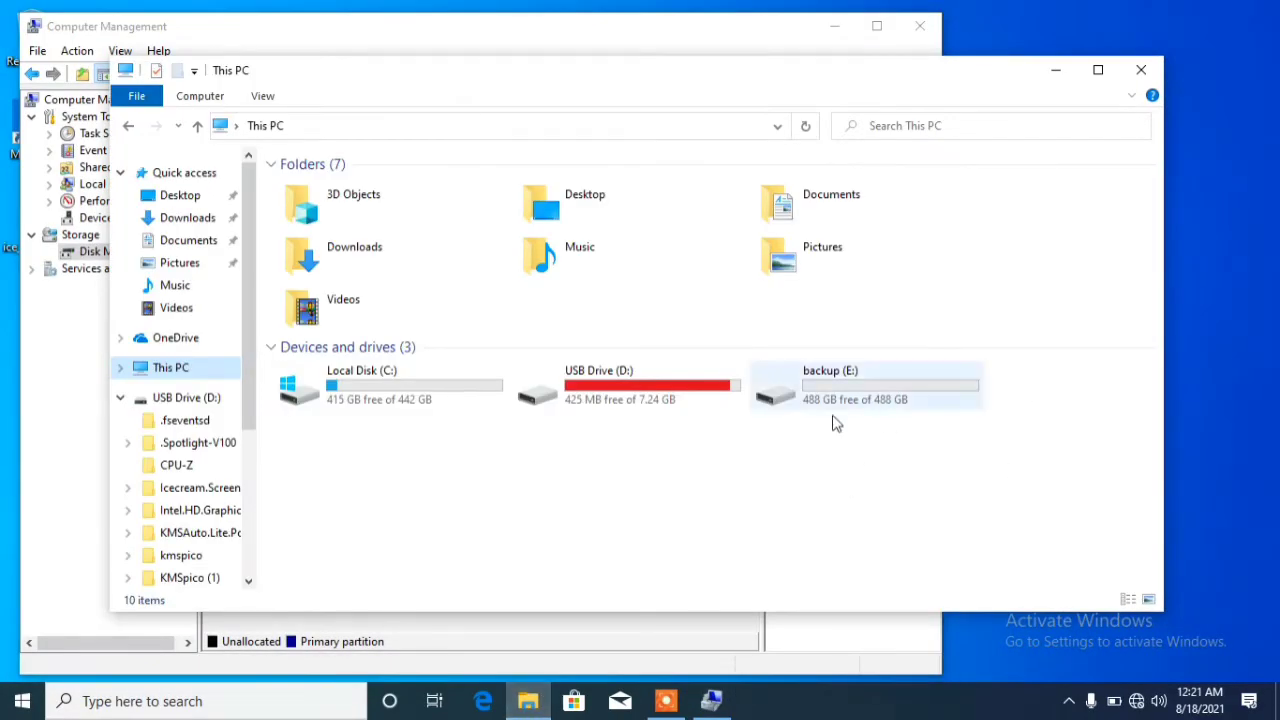
click(860, 410)
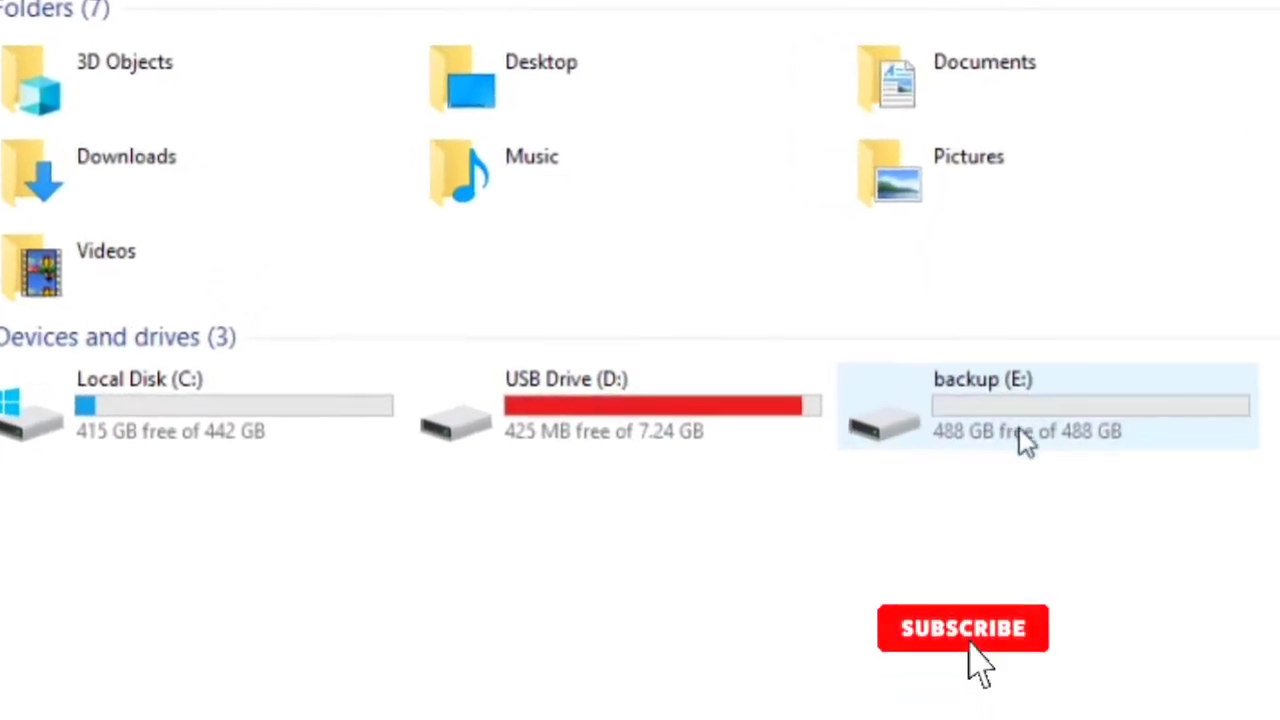
mouse_move(1019, 430)
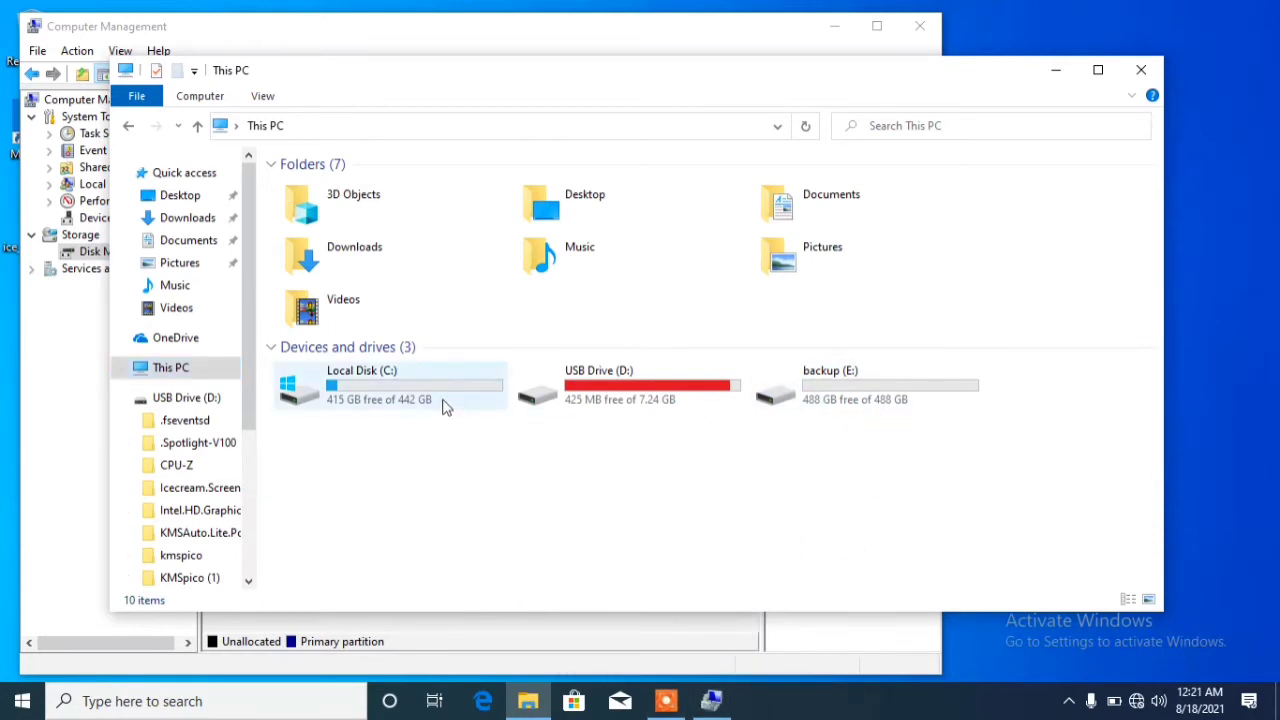
Step: Switch back to Computer Management and delete the backup (E:) volume, agreeing to erase its data
click(712, 700)
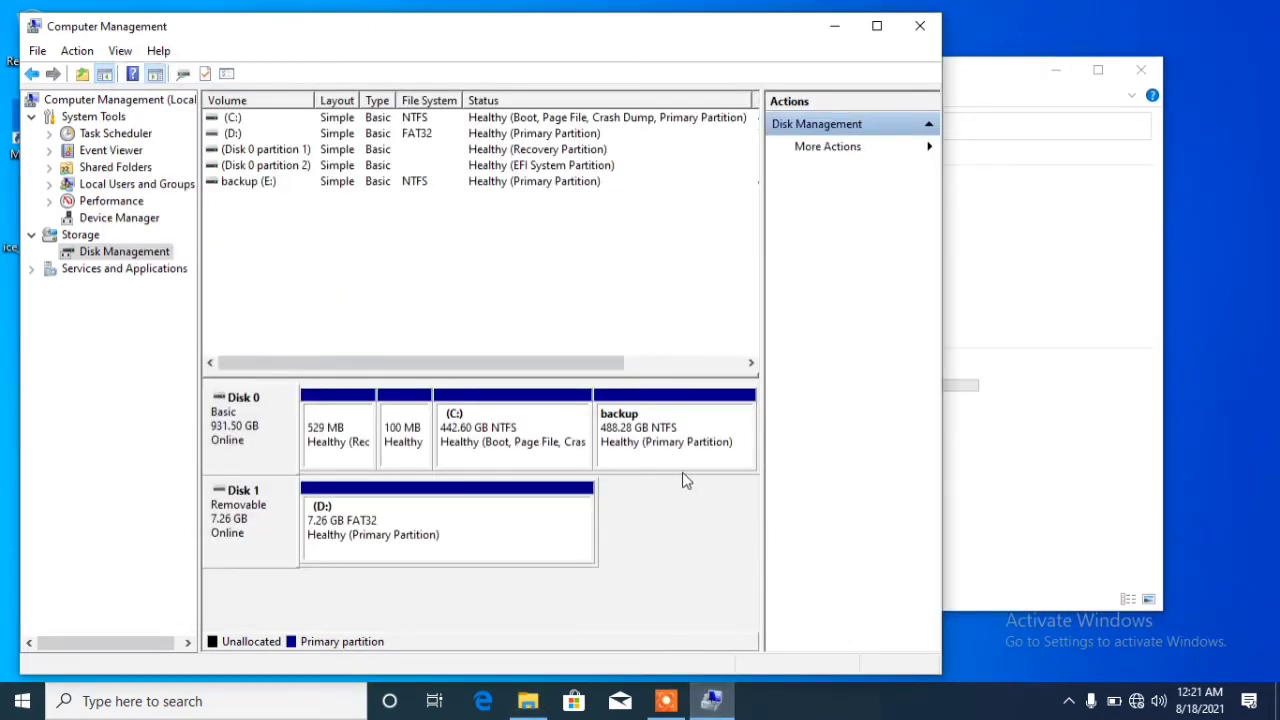
right_click(651, 431)
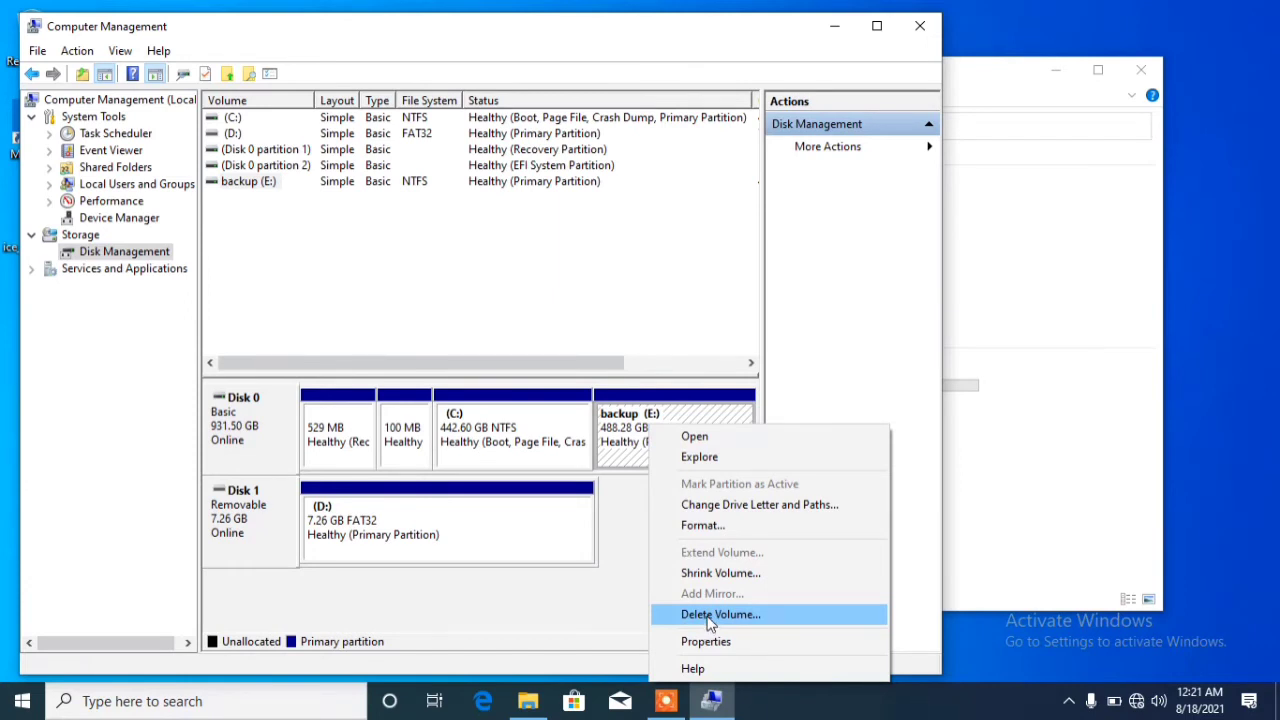
click(709, 616)
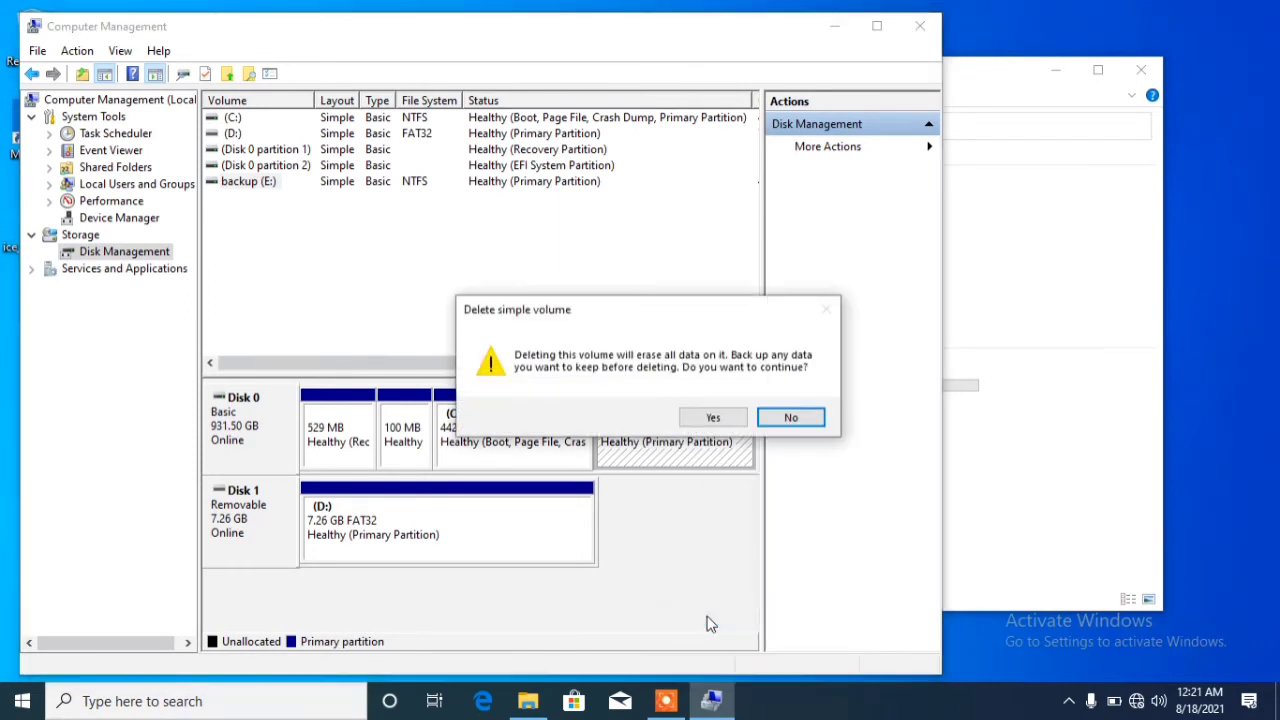
click(712, 420)
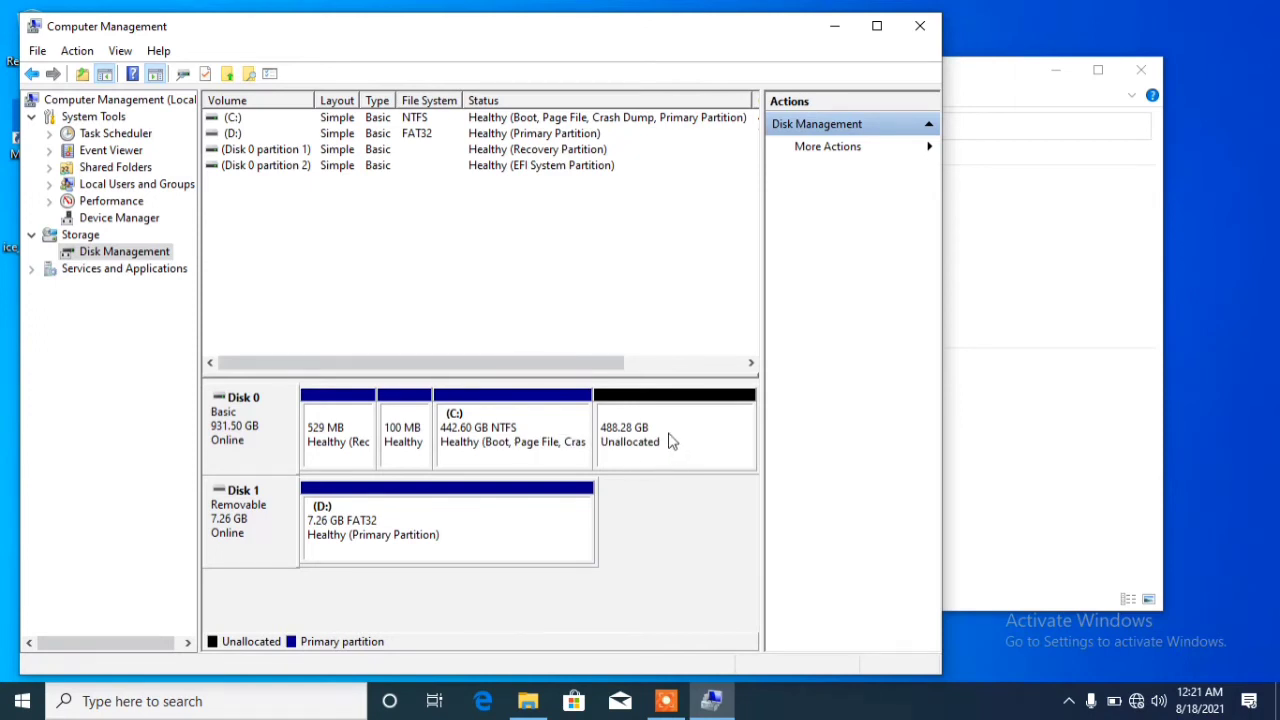
right_click(671, 442)
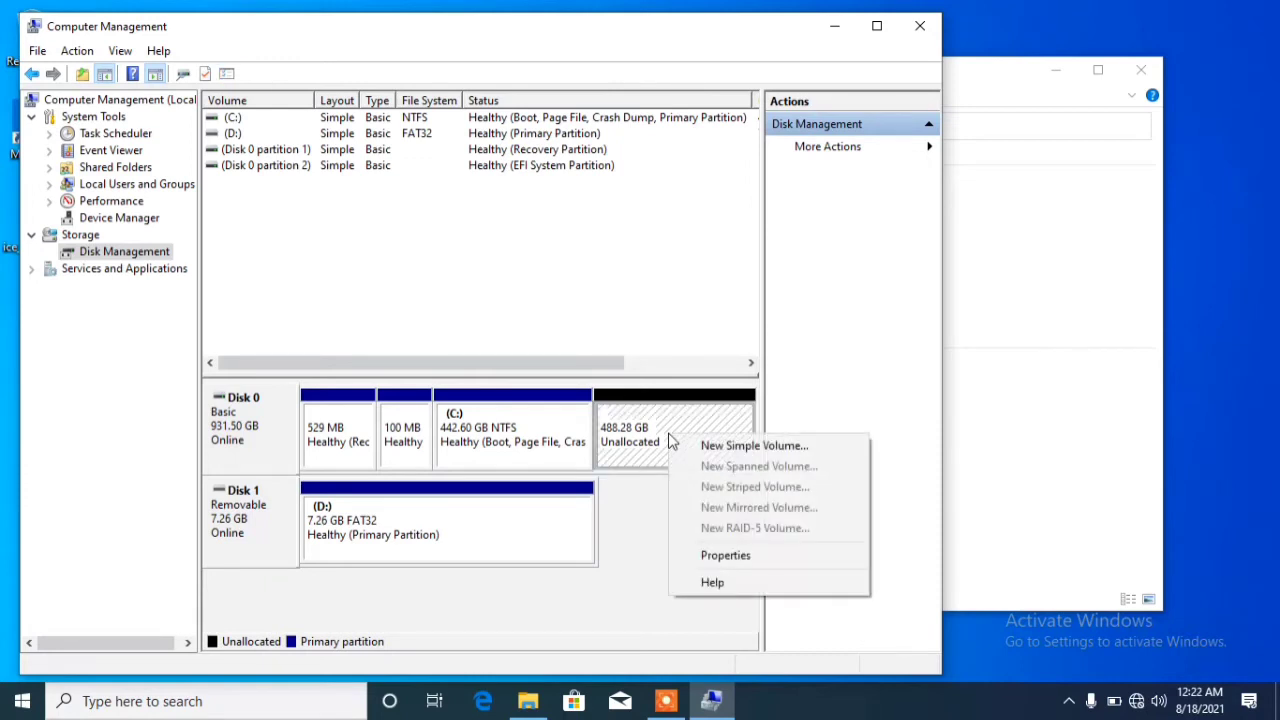
click(655, 518)
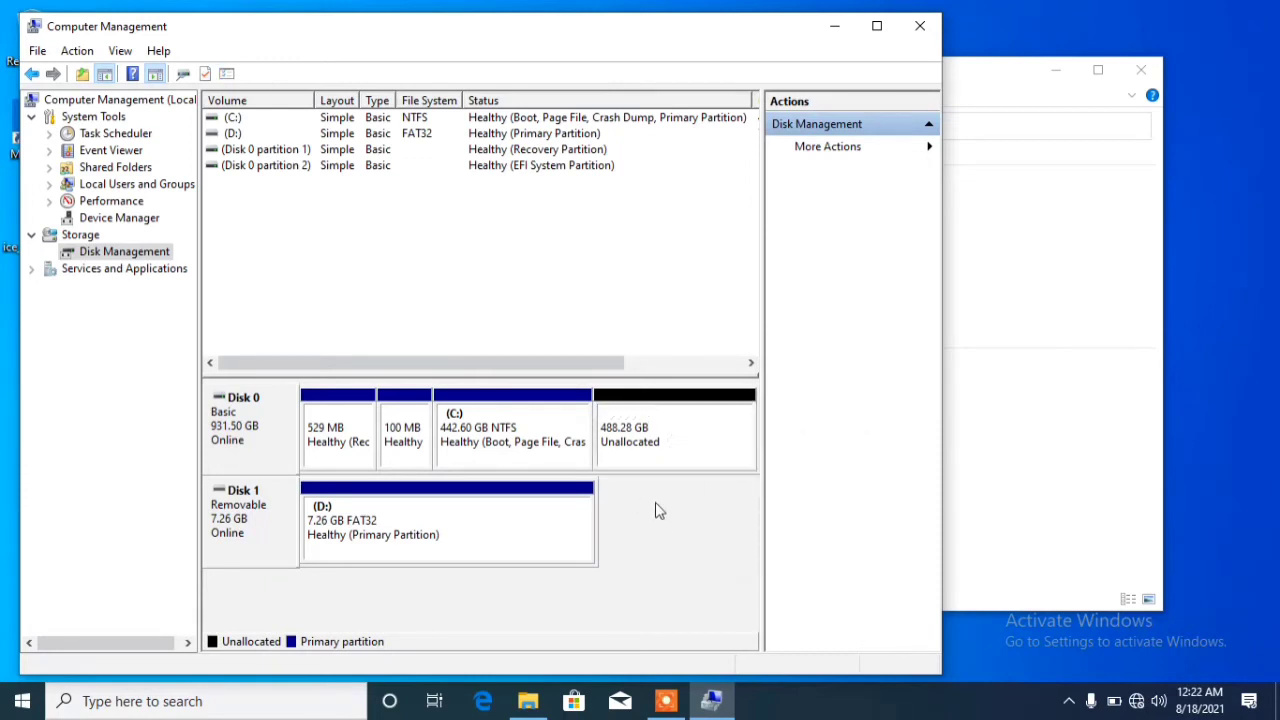
Step: Extend the C: volume with all 499999 MB of unallocated space on Disk 0
right_click(512, 433)
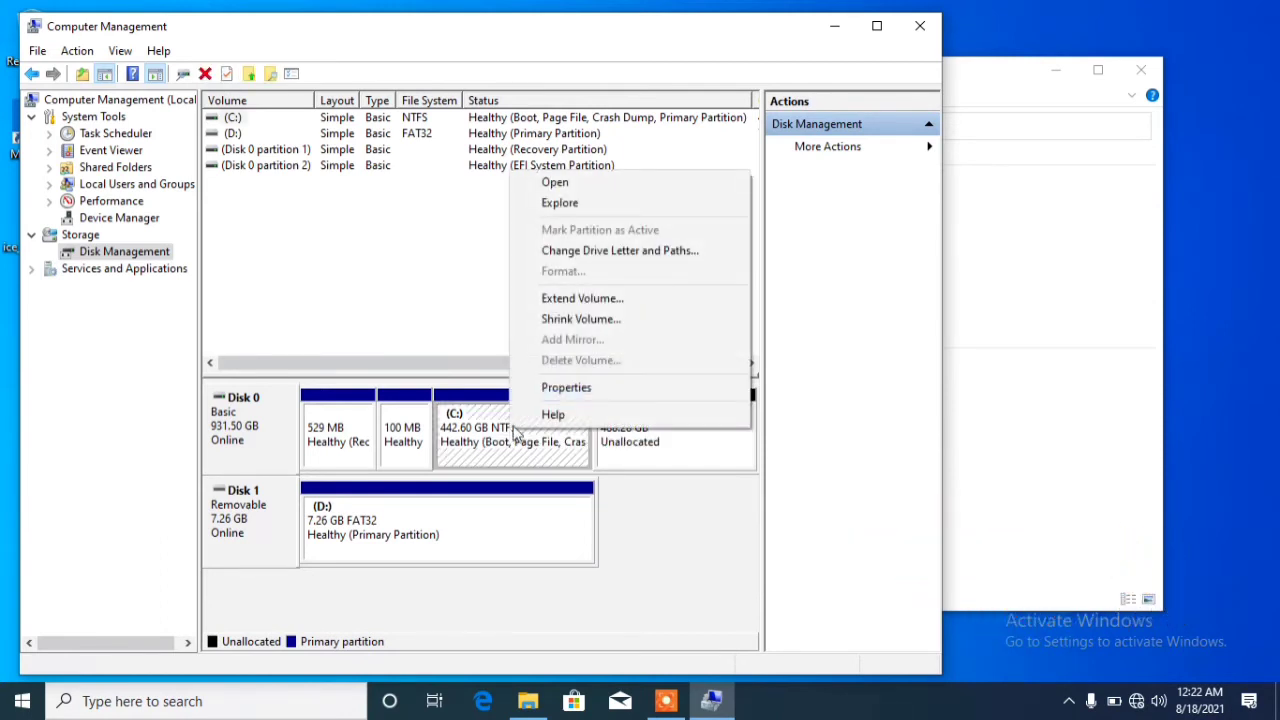
click(582, 300)
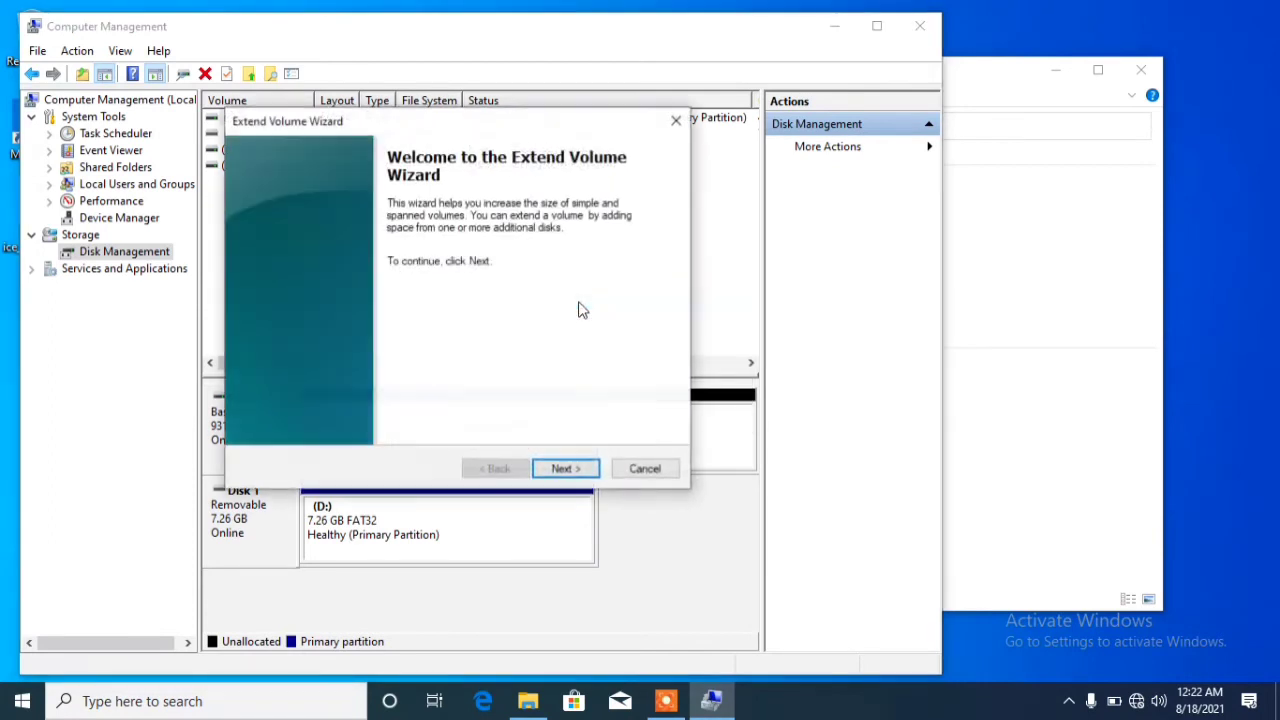
click(557, 472)
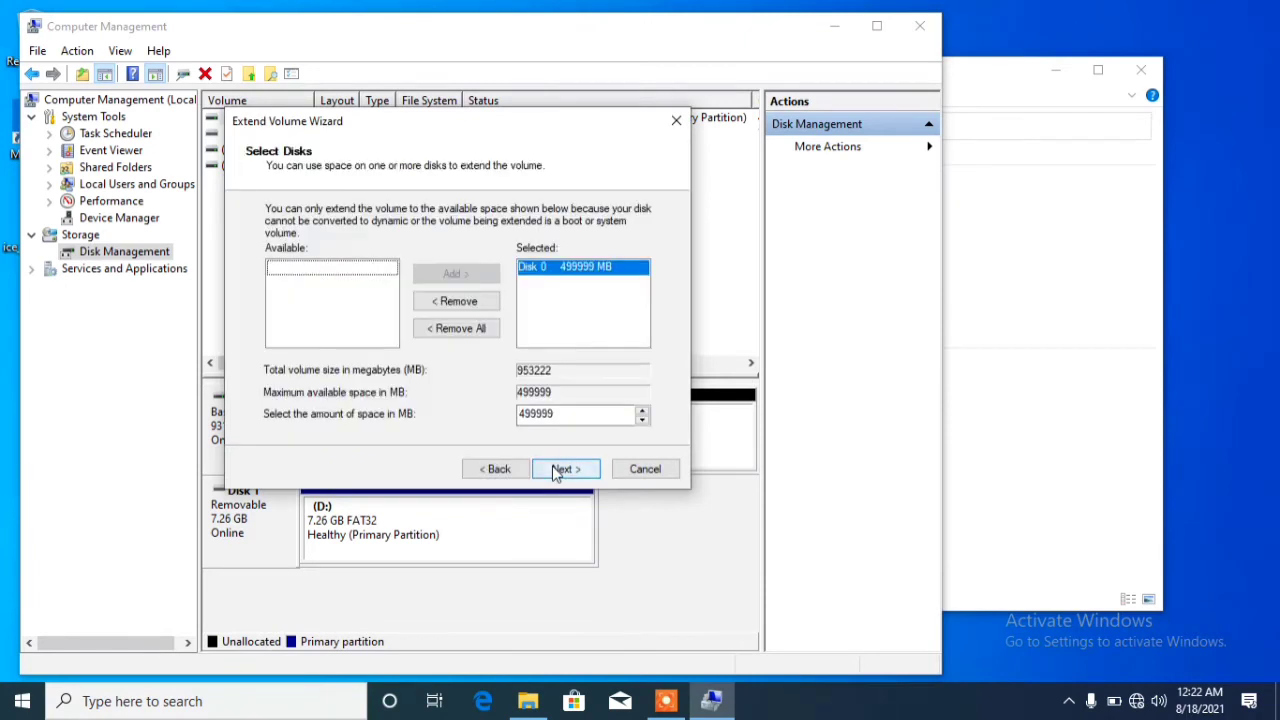
click(557, 472)
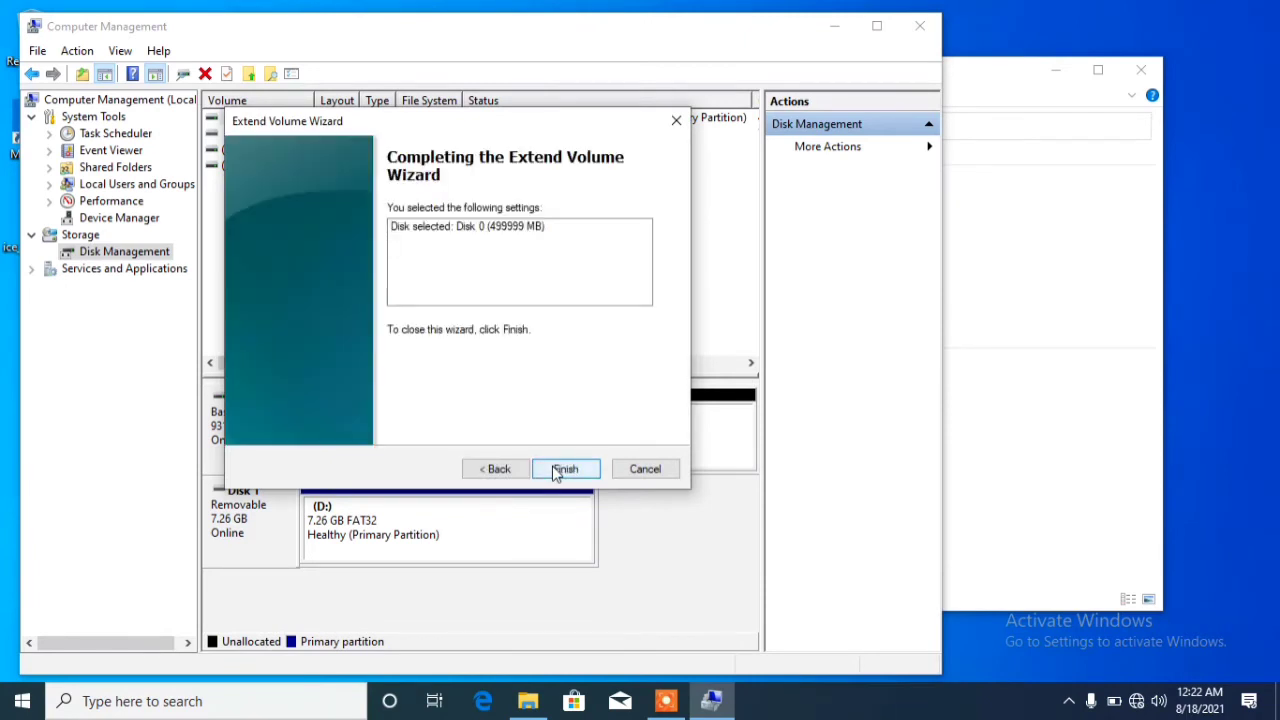
click(563, 469)
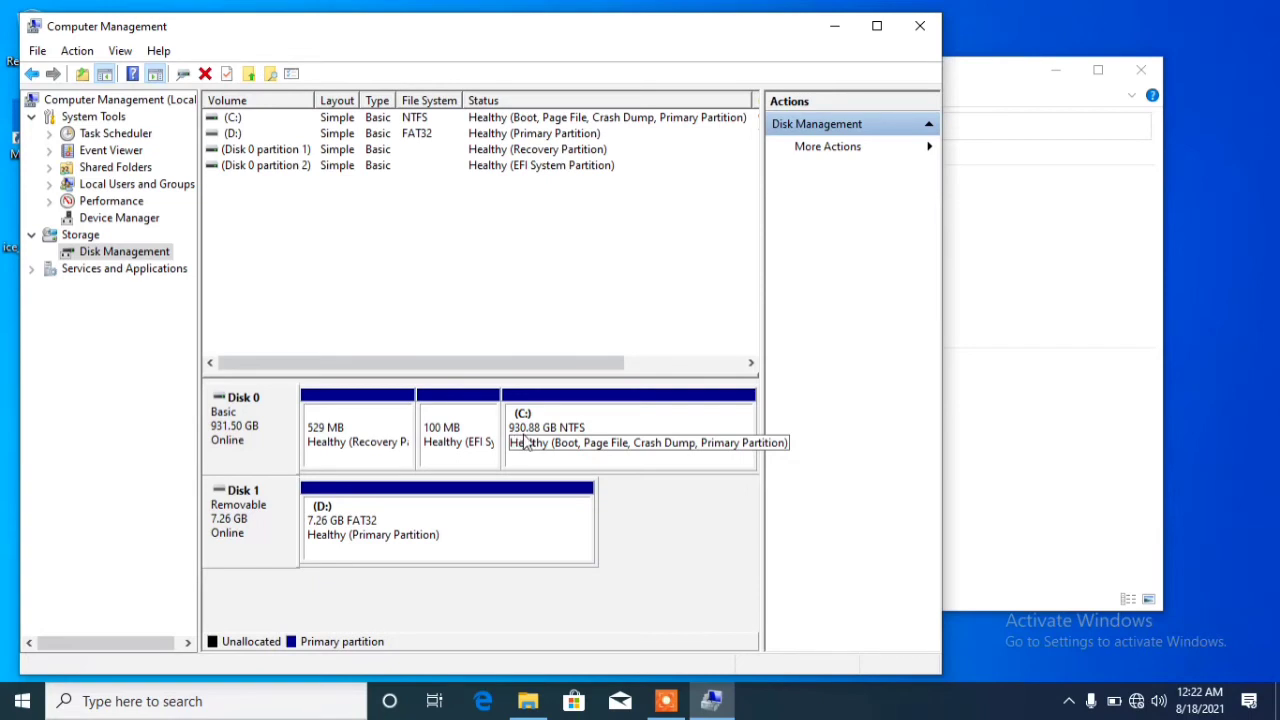
Step: Switch to the This PC window in File Explorer and refresh it to check the C: drive's capacity
mouse_move(528, 701)
click(552, 650)
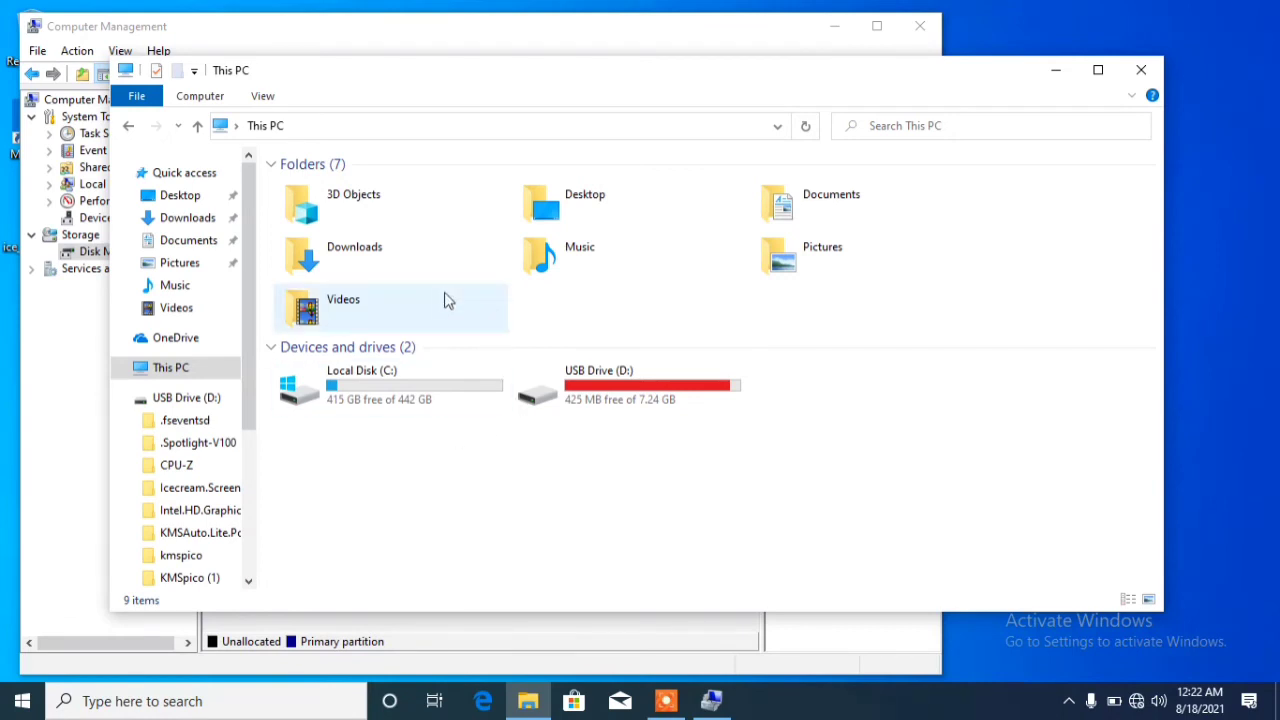
click(806, 132)
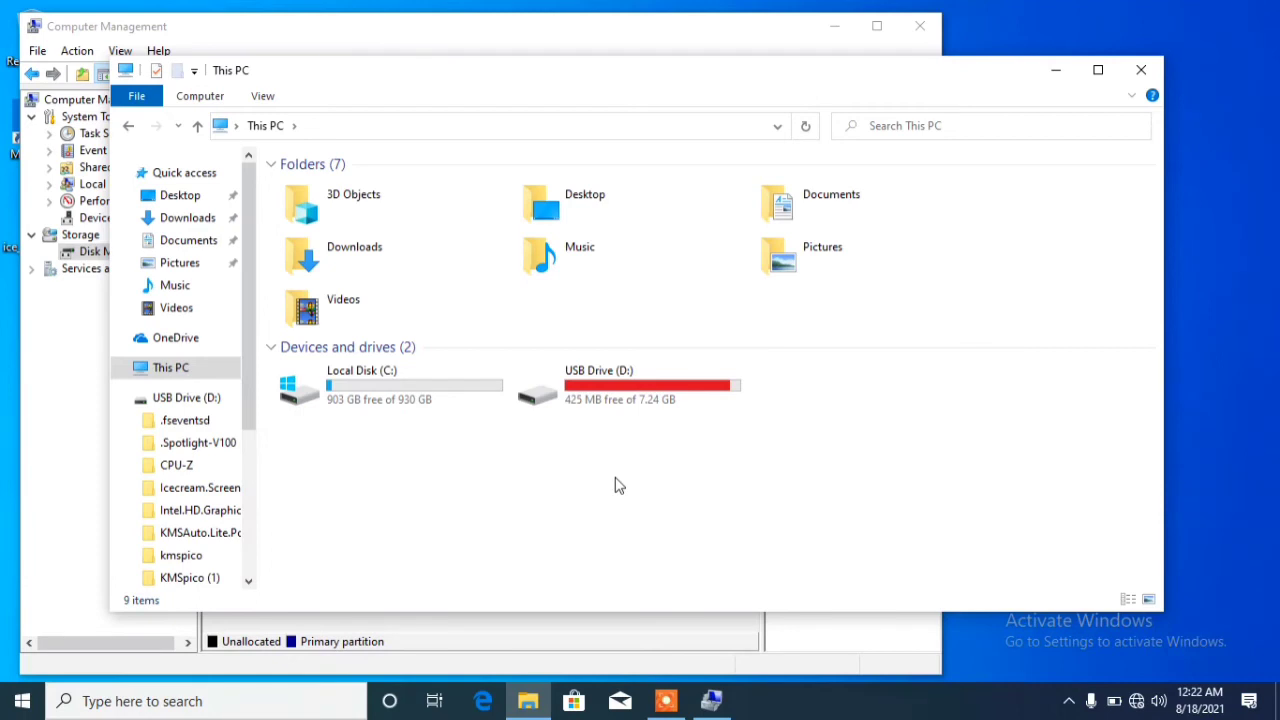
Step: Close Computer Management, reopen it through the Manage command for This PC, and show Disk Management
click(713, 703)
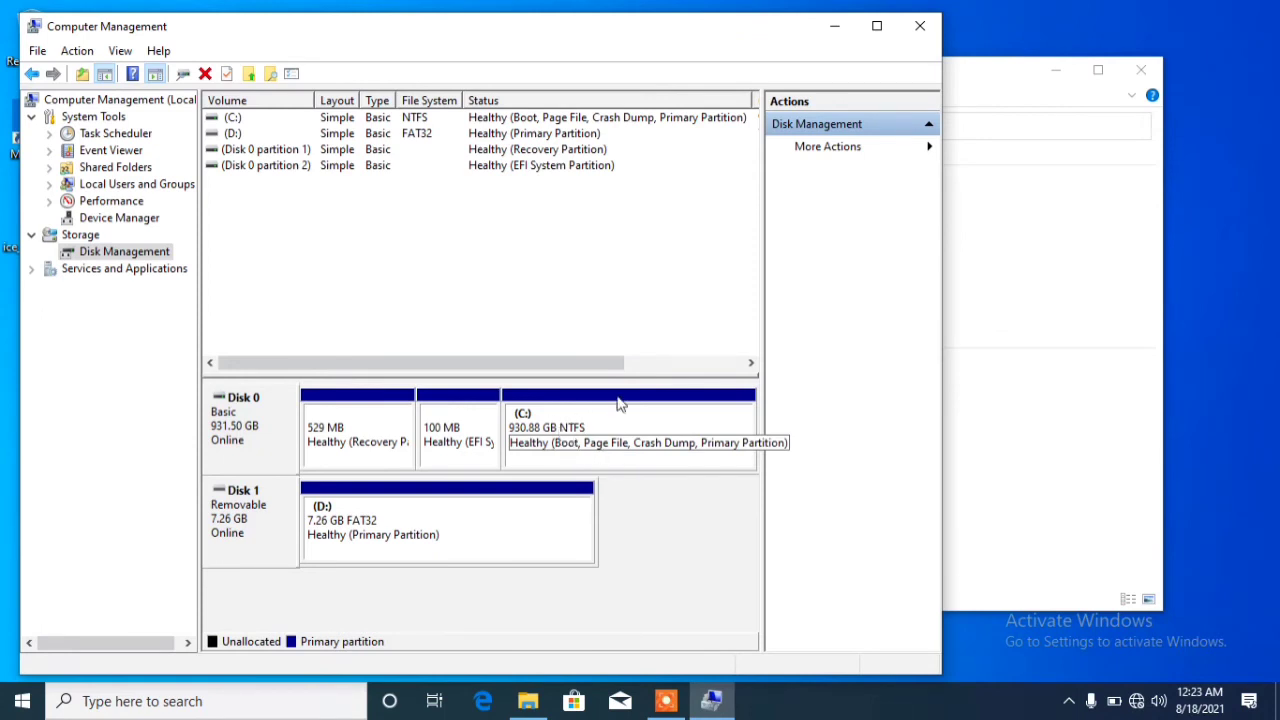
click(925, 33)
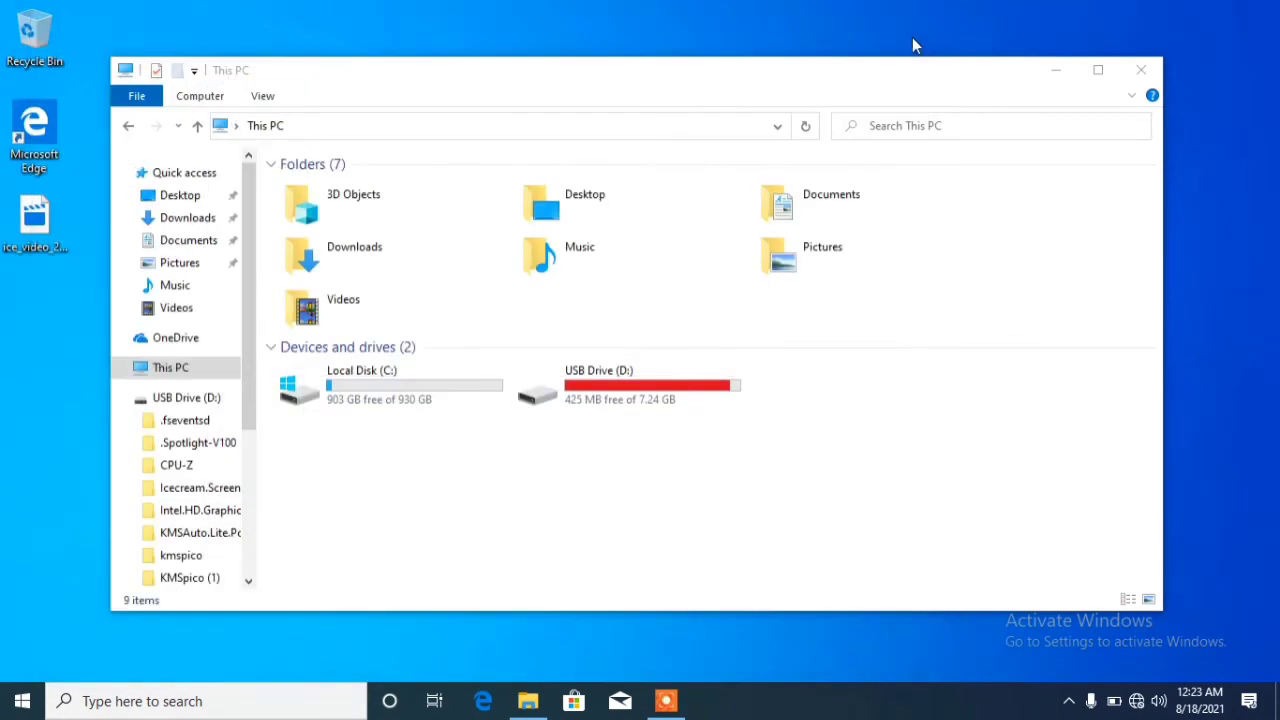
right_click(188, 376)
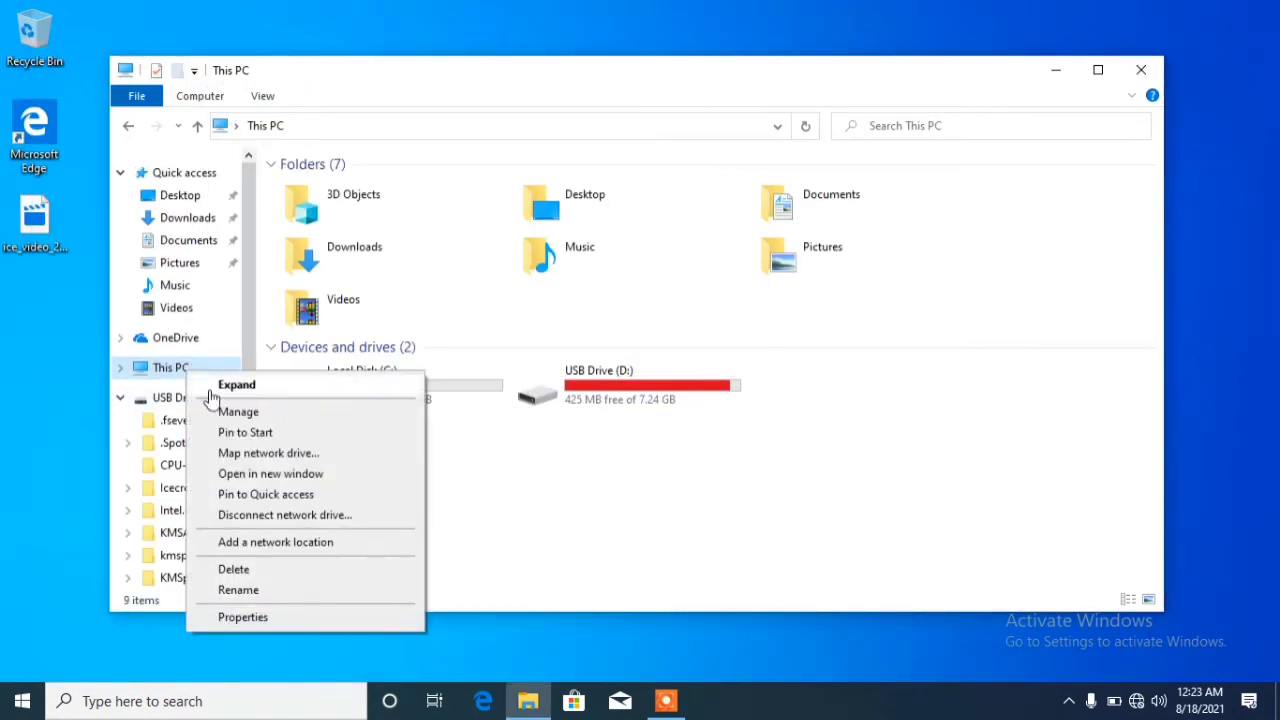
click(252, 411)
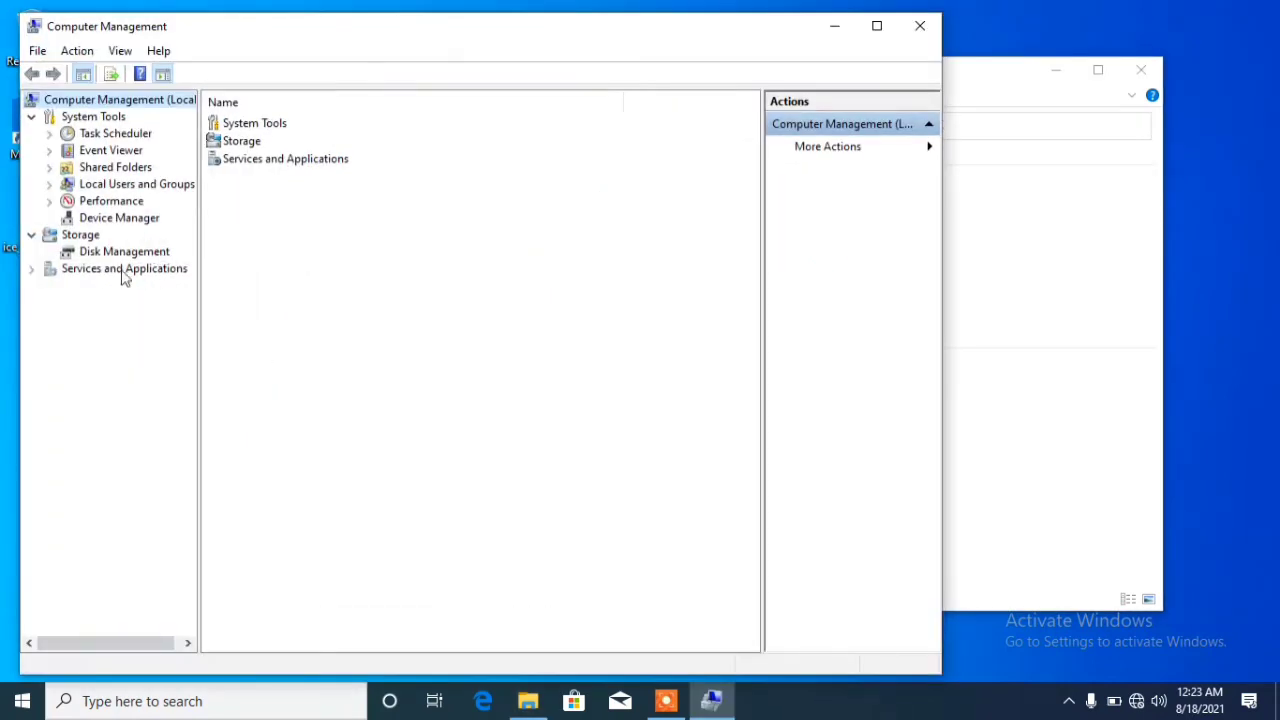
click(125, 254)
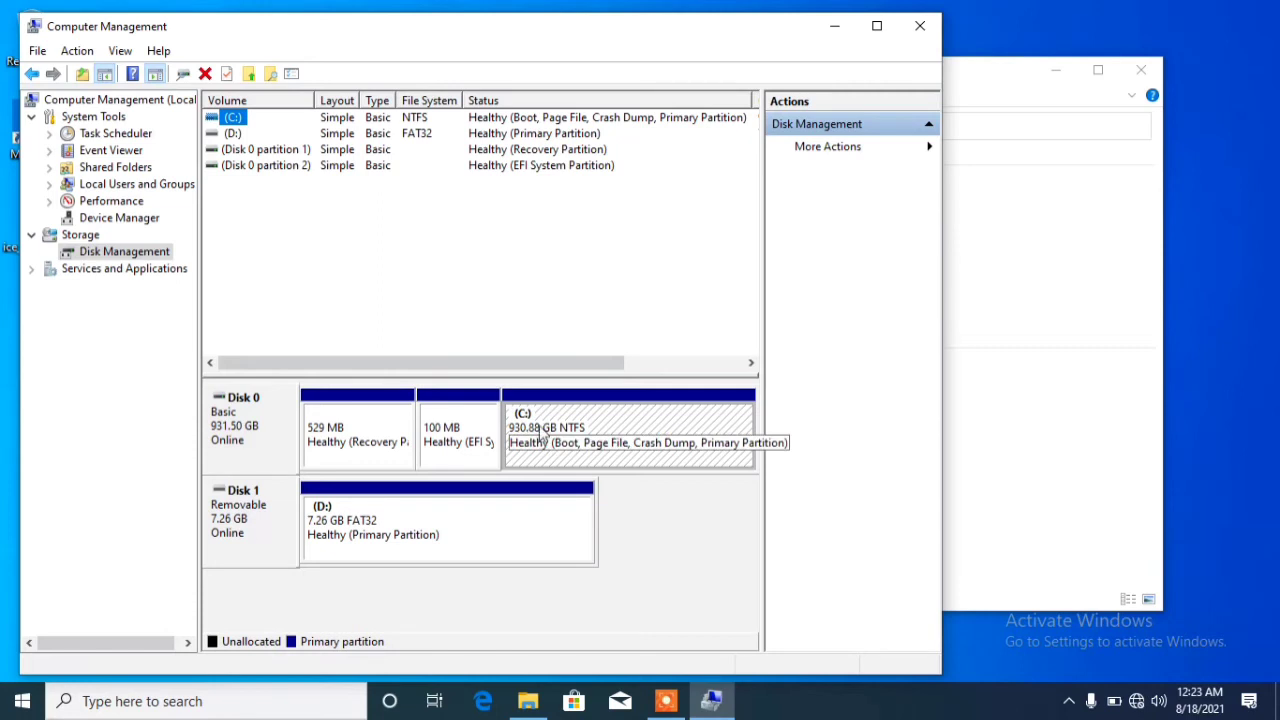
Step: Shrink the C: volume on Disk 0 by 500000 MB
right_click(541, 430)
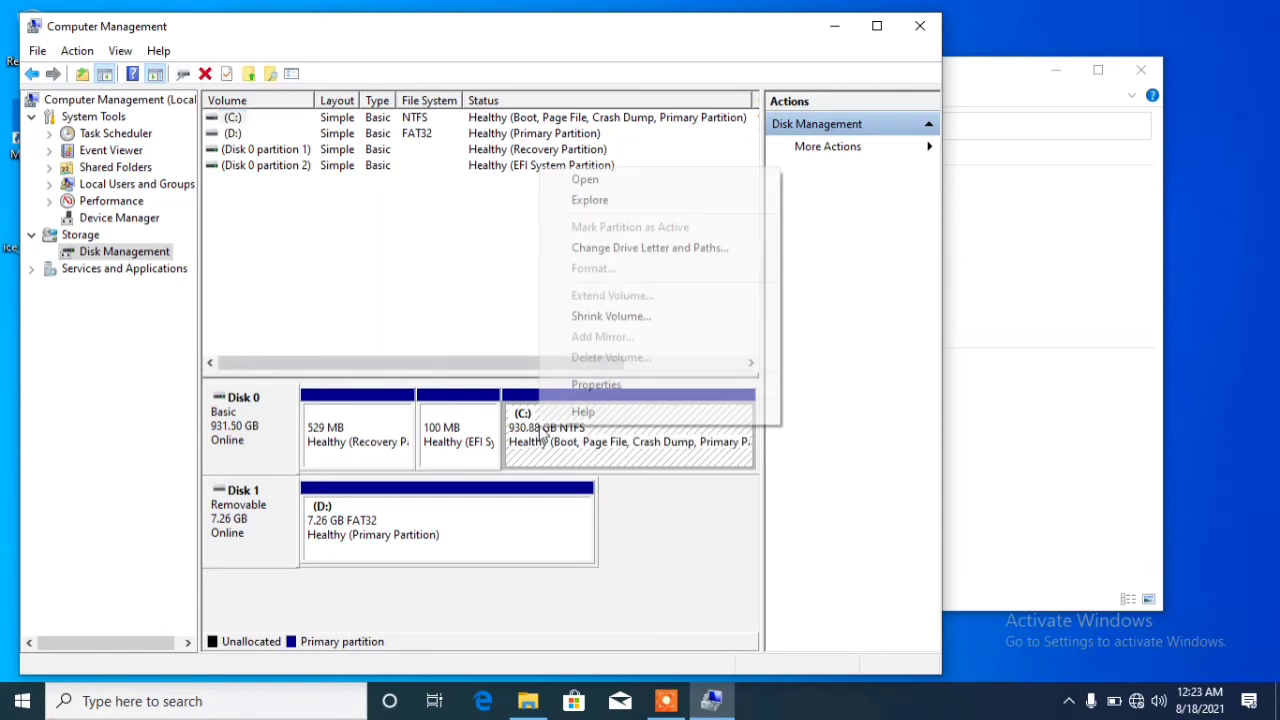
click(591, 317)
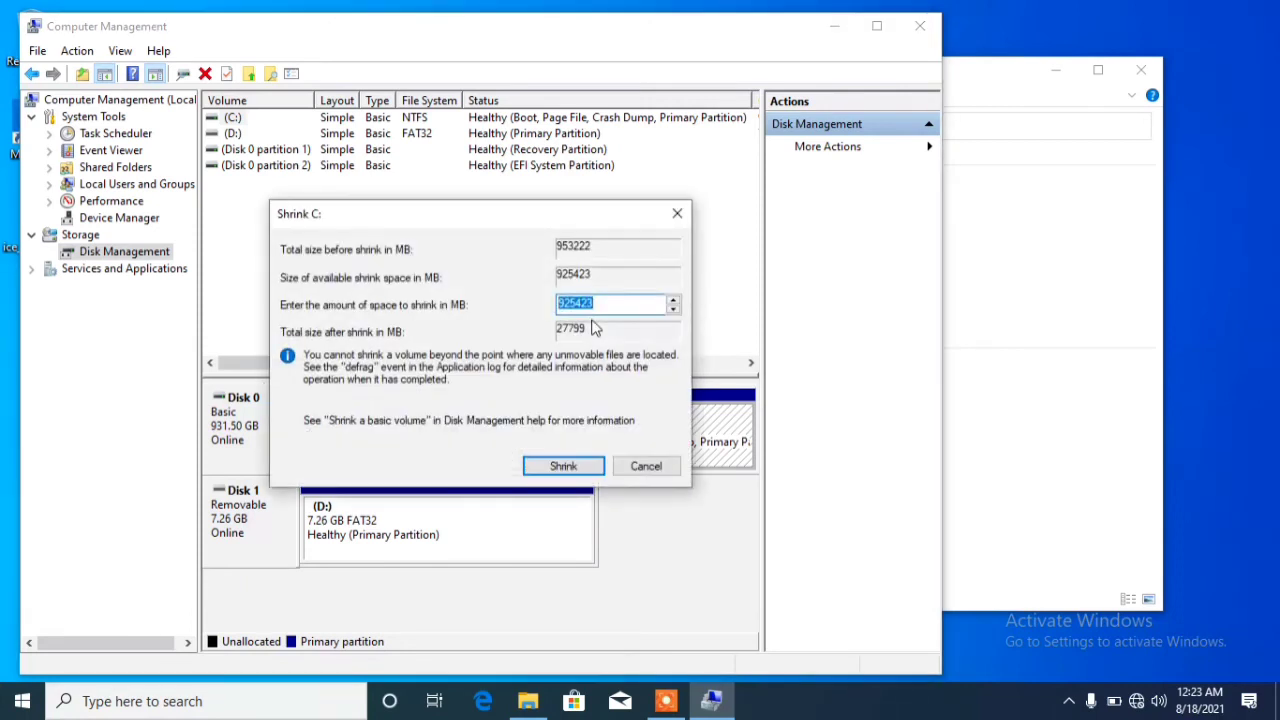
key(BackSpace)
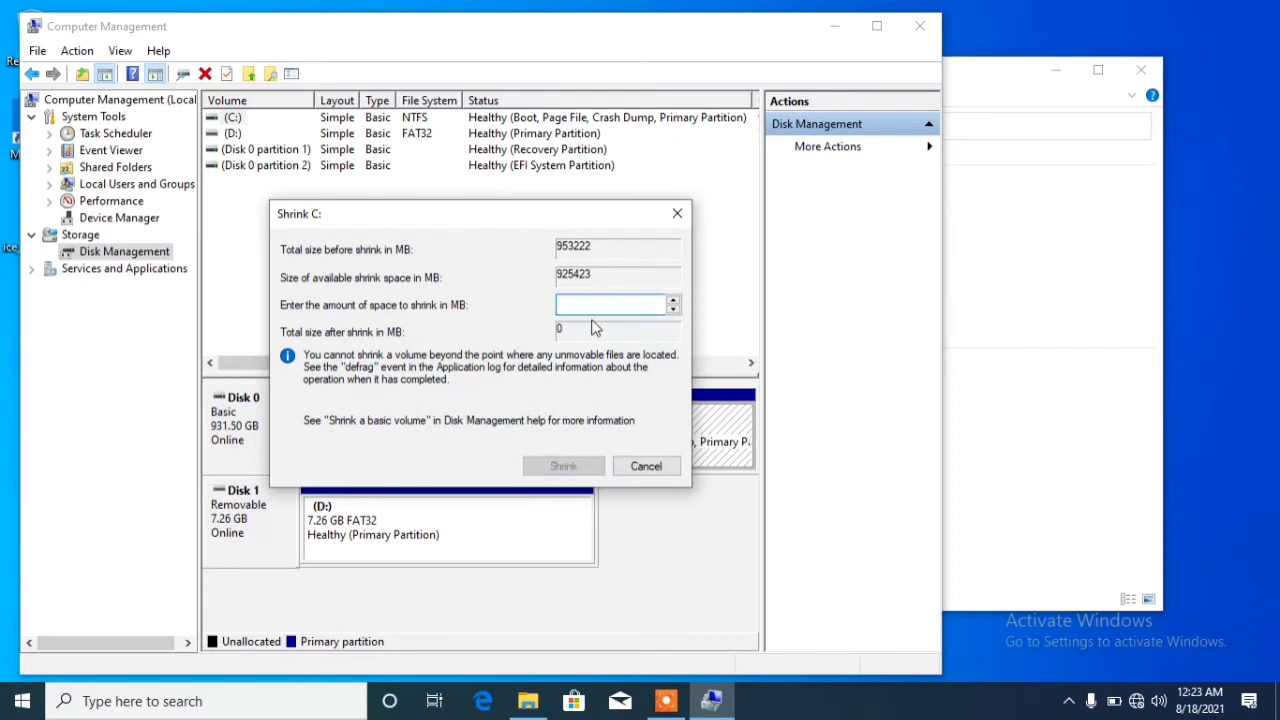
text(500000)
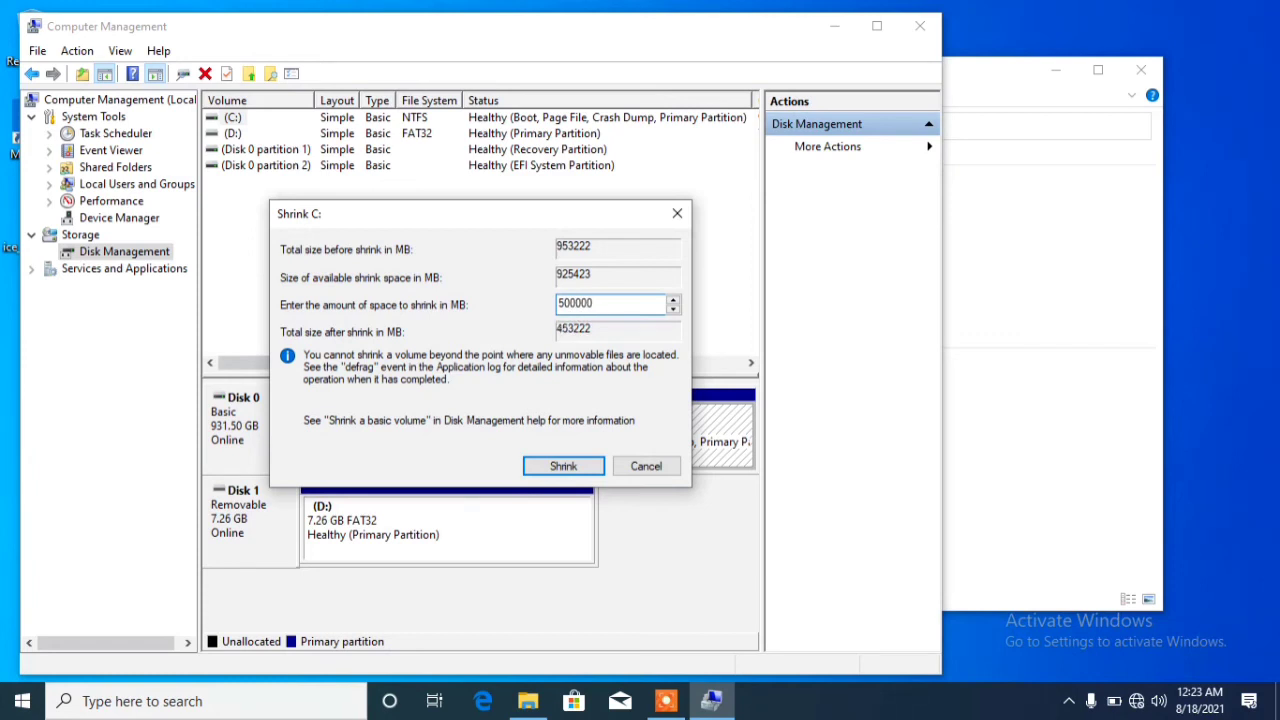
click(565, 466)
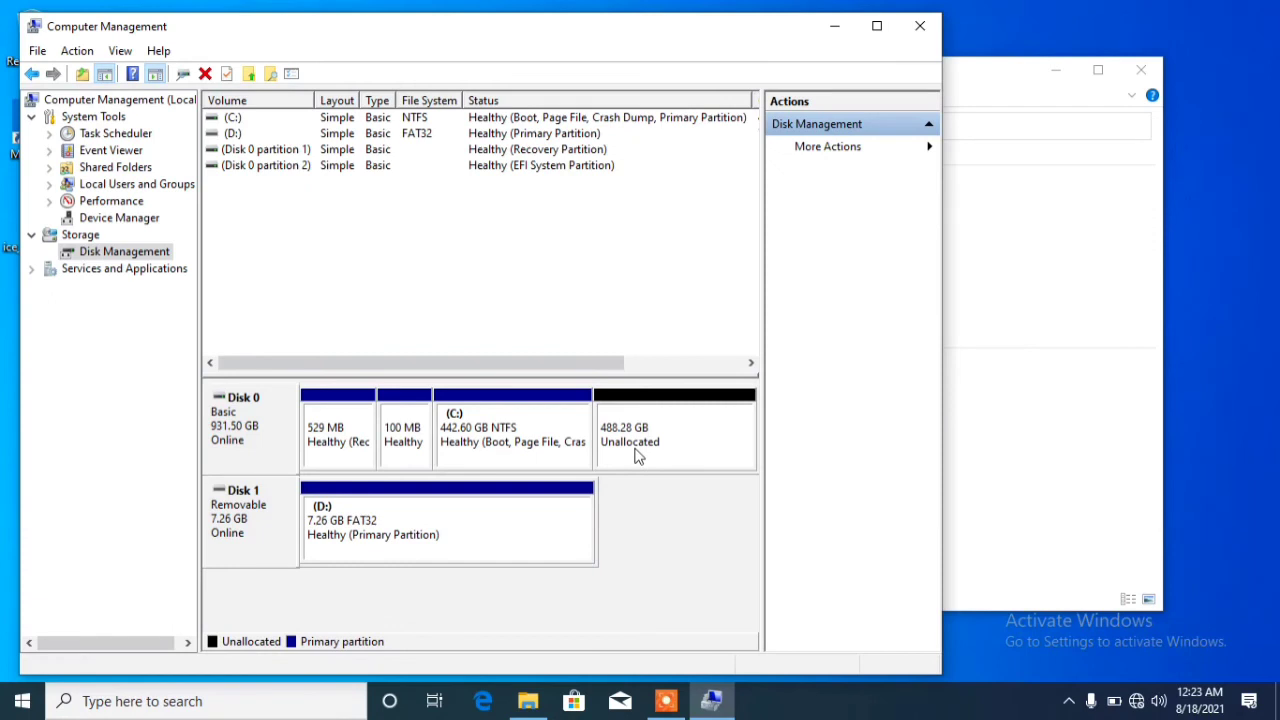
Step: Set up a new simple volume in Disk 0's unallocated space with the full 500000 MB and drive letter E
right_click(638, 455)
click(661, 459)
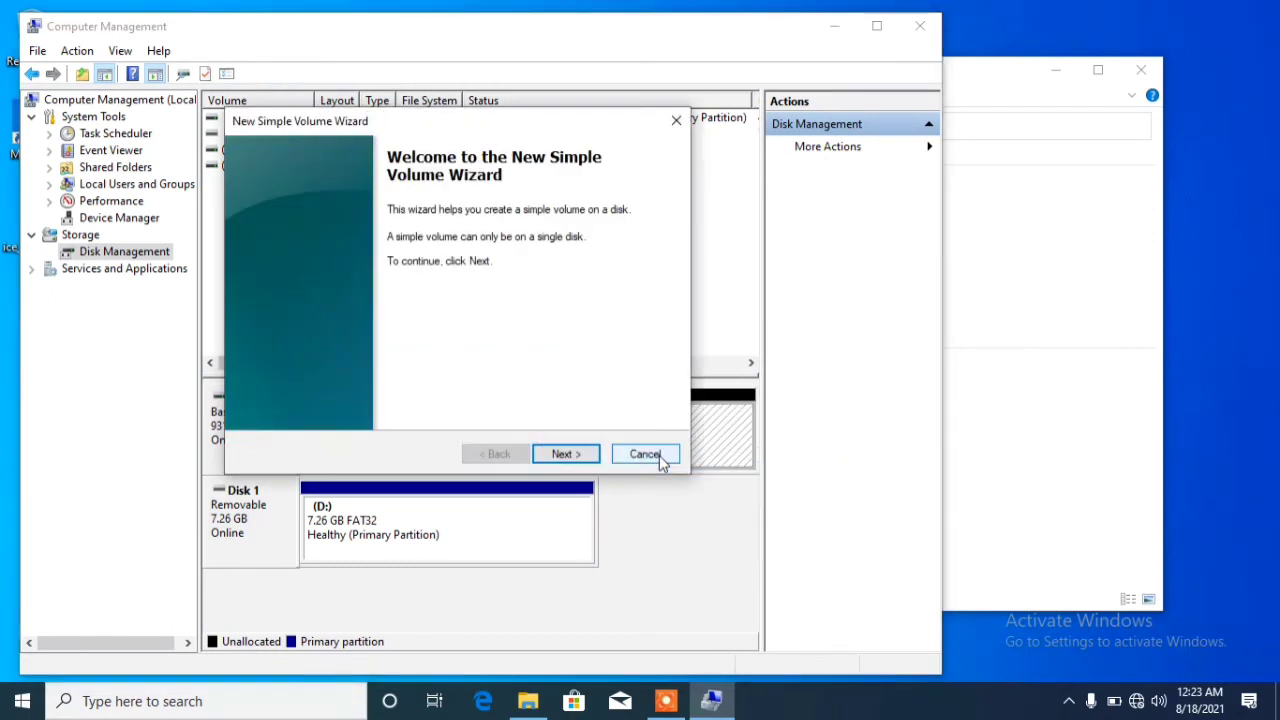
click(588, 460)
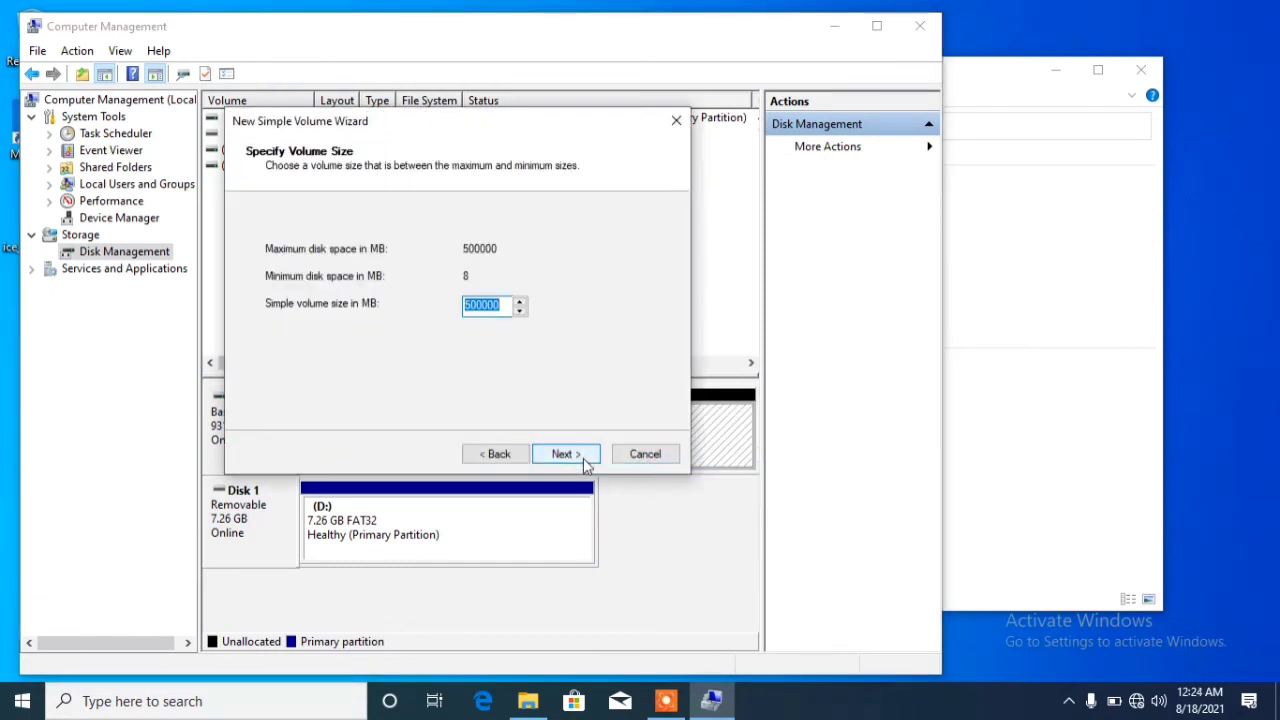
click(587, 465)
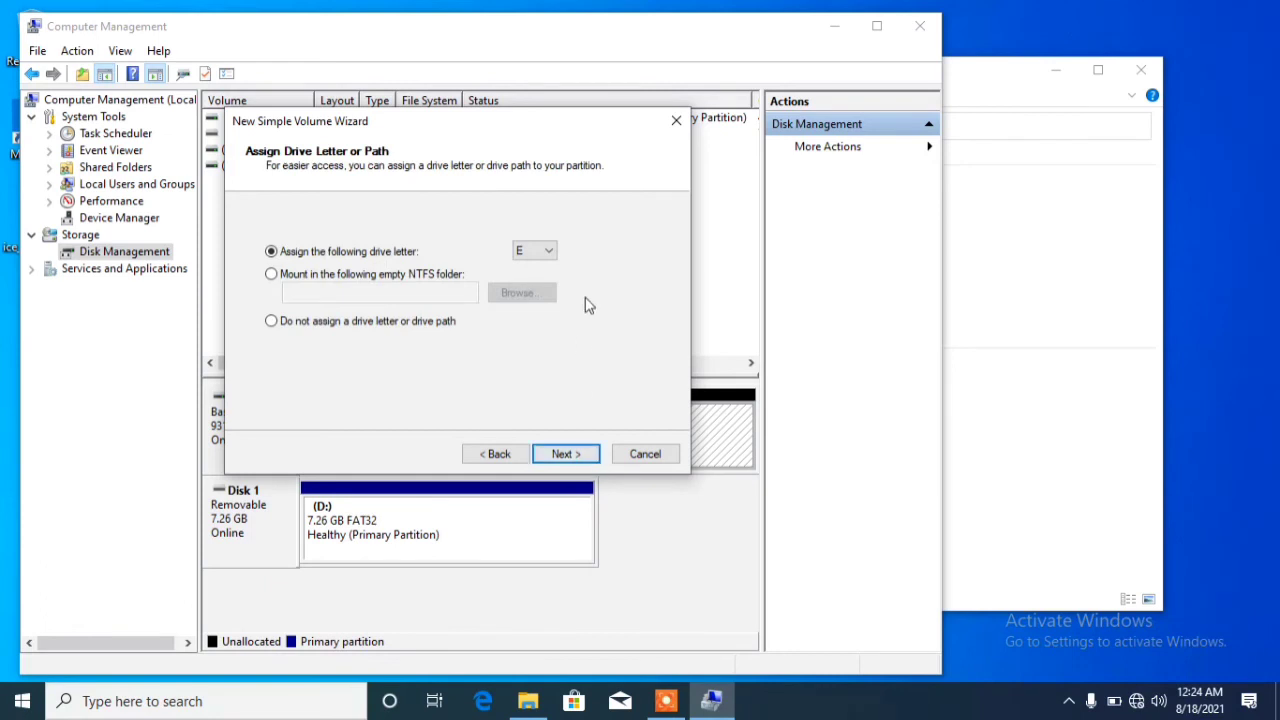
click(566, 456)
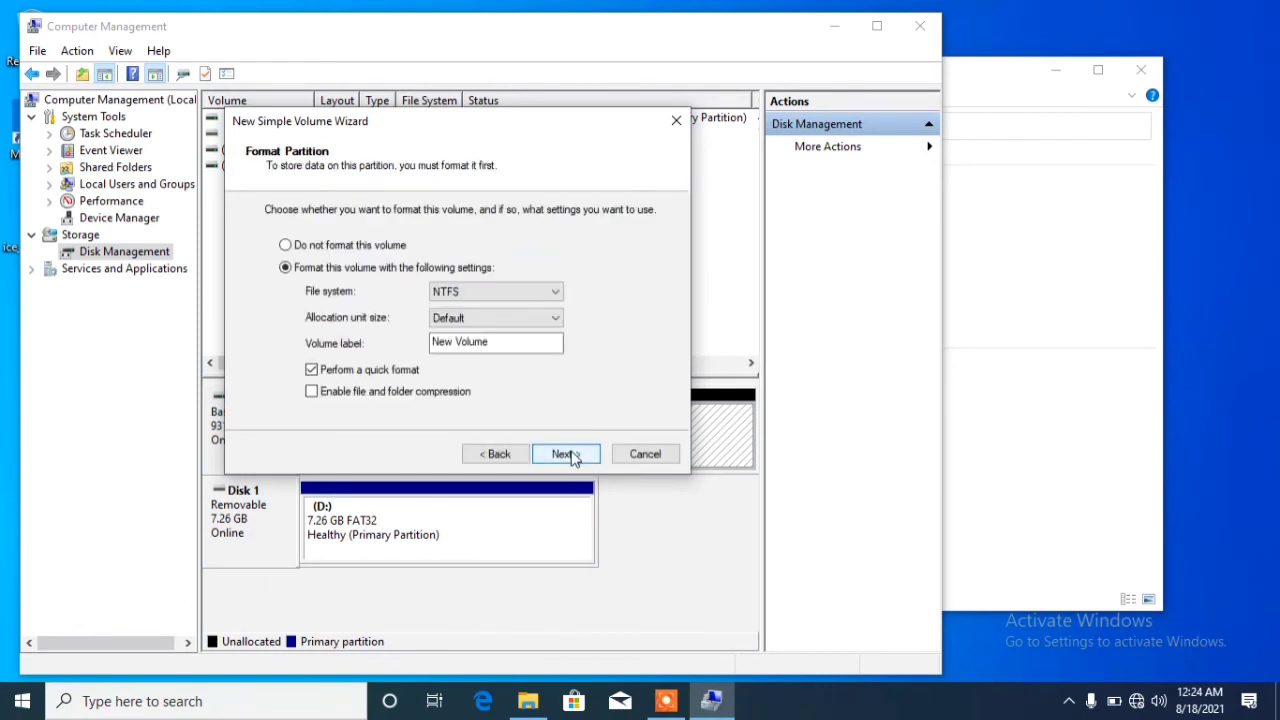
Step: Label the new volume backup and create it with NTFS, default allocation unit size and quick format
click(518, 350)
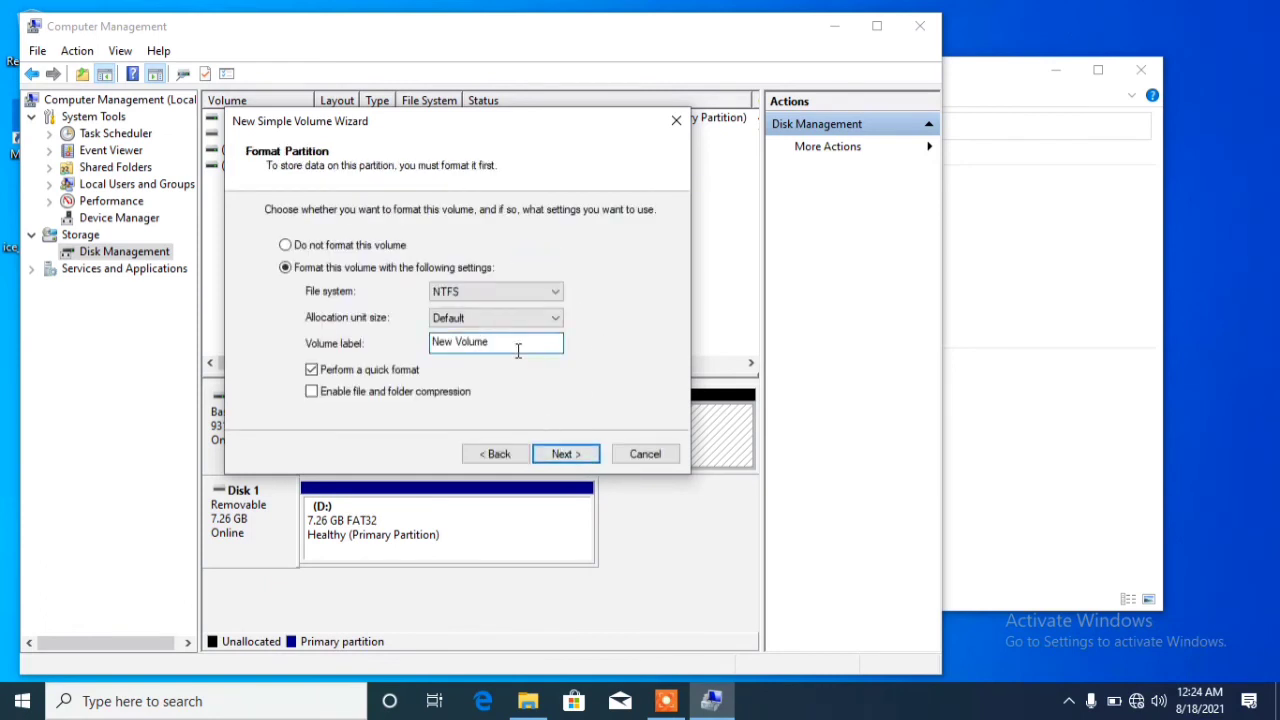
key(BackSpace)
key(BackSpace)
key(BackSpace)
key(BackSpace)
key(BackSpace)
key(BackSpace)
key(BackSpace)
key(BackSpace)
key(BackSpace)
text(backup)
click(564, 454)
click(564, 454)
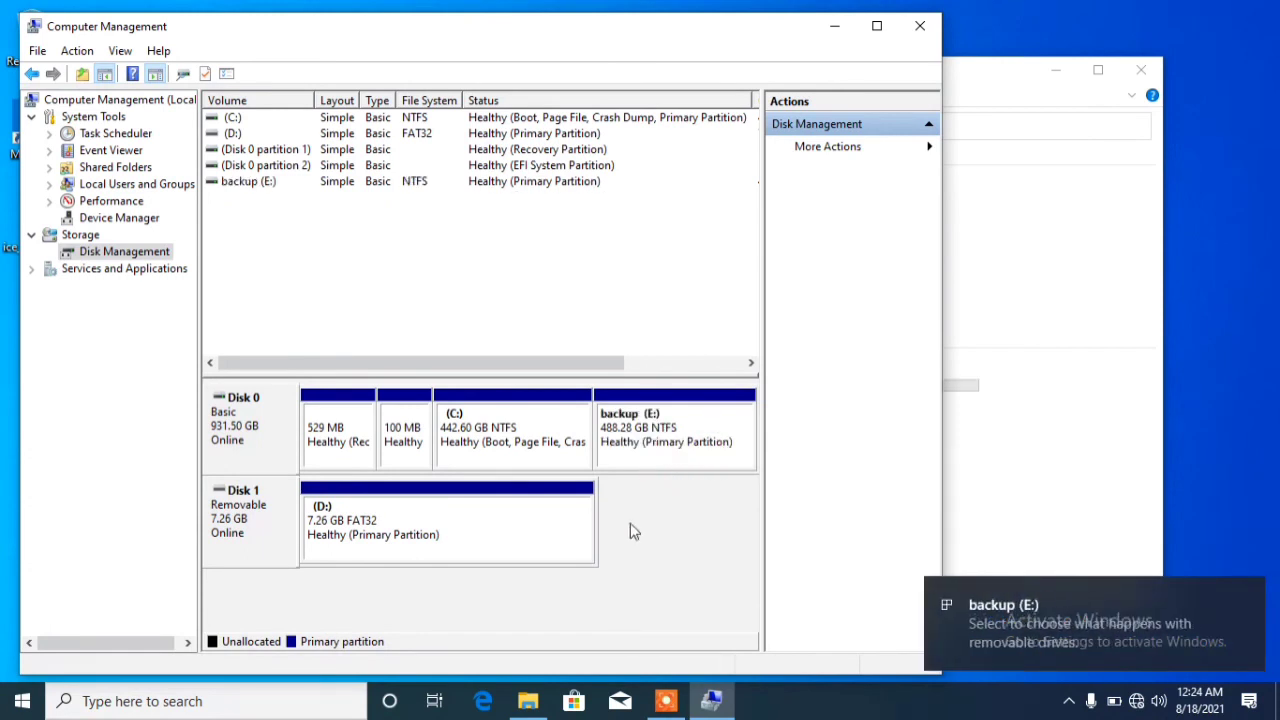
Step: Switch to File Explorer's This PC window and check the recreated backup (E:) drive
click(535, 701)
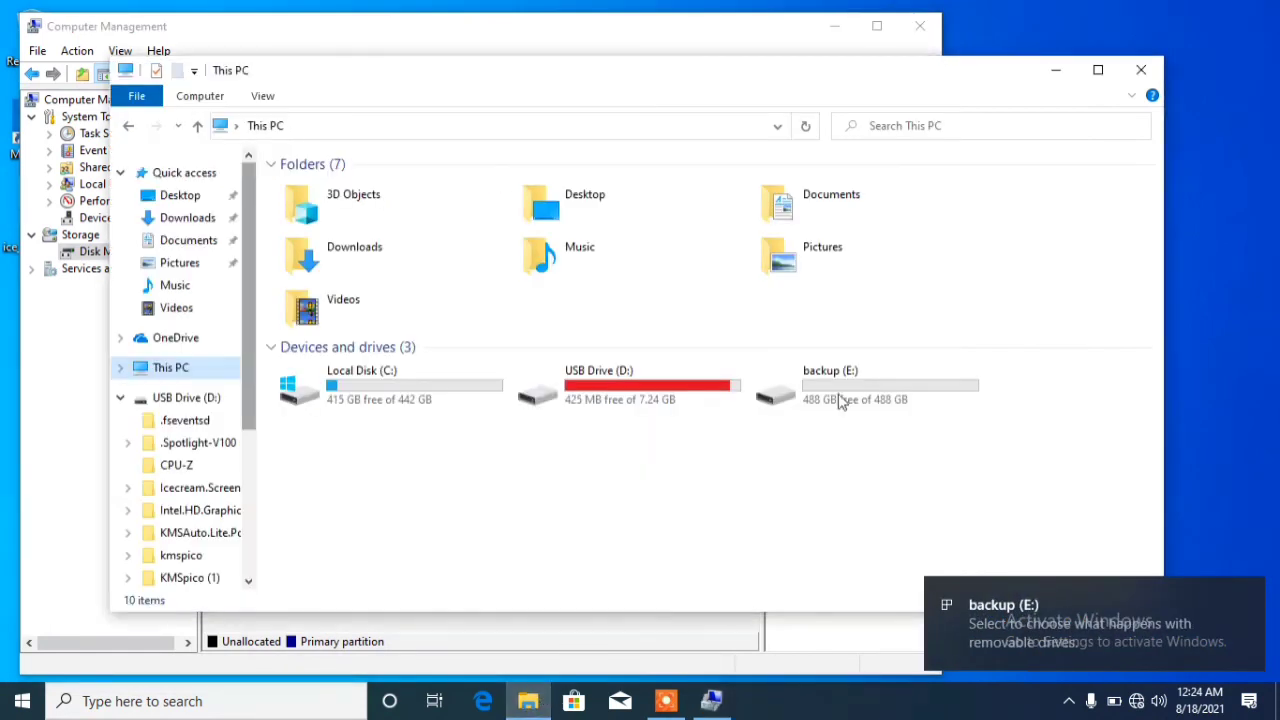